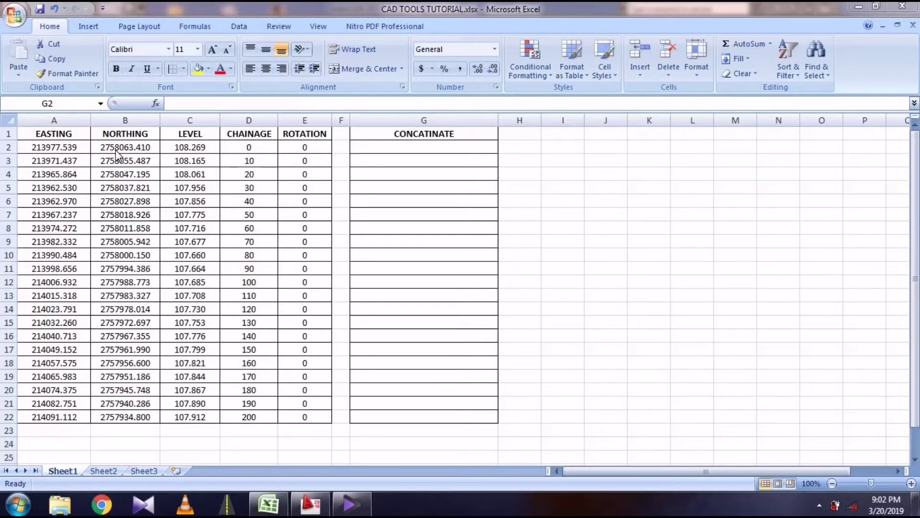
- Enter =CONCATENATE(A2,",",B2) in G2 to join easting and northing
click(379, 146)
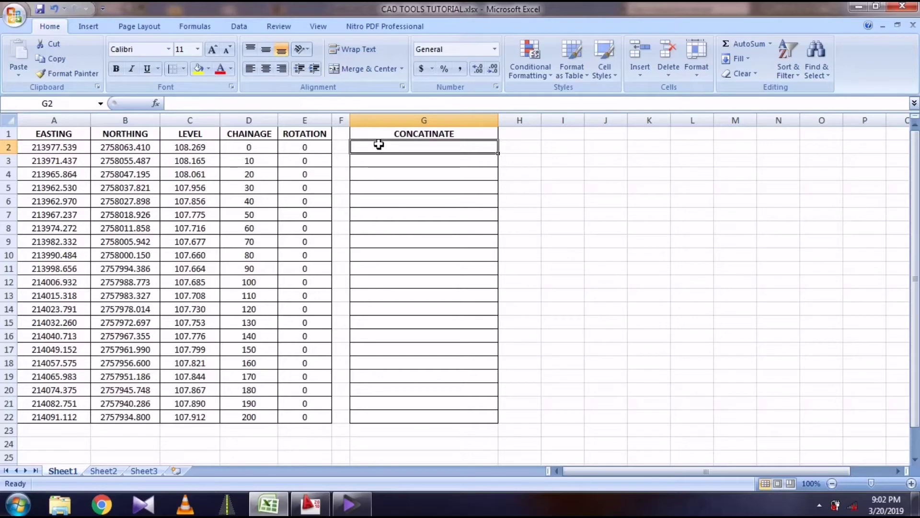
text(=)
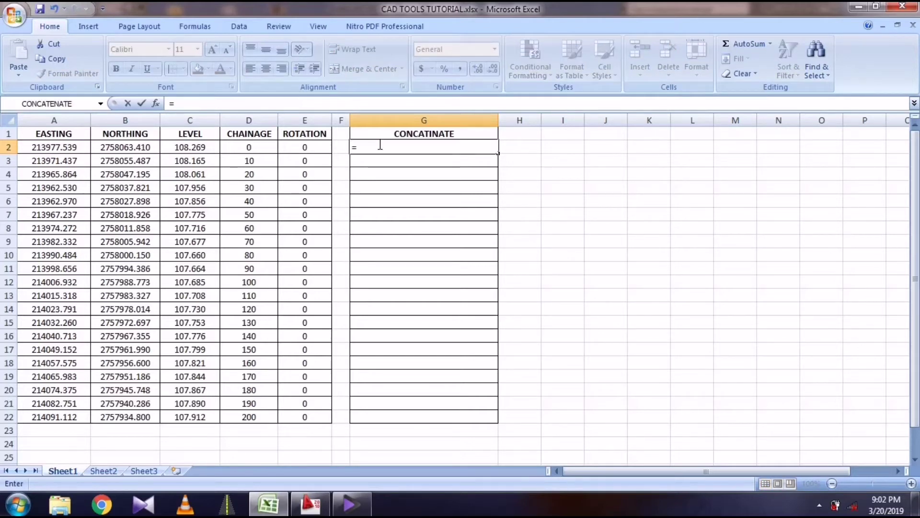
text(C)
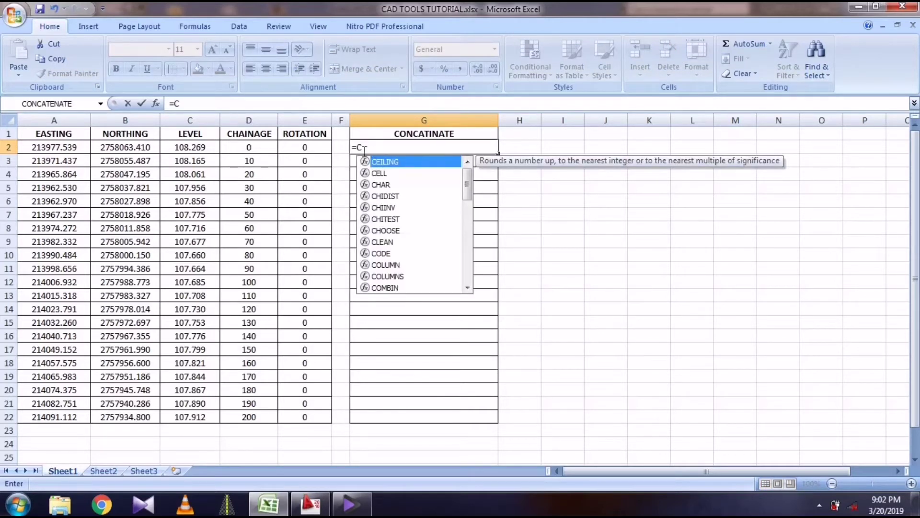
key(BackSpace)
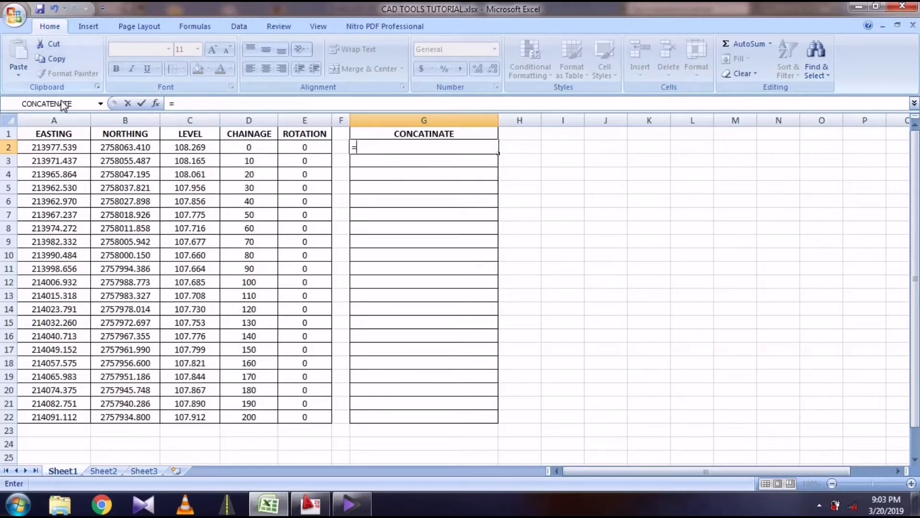
click(64, 104)
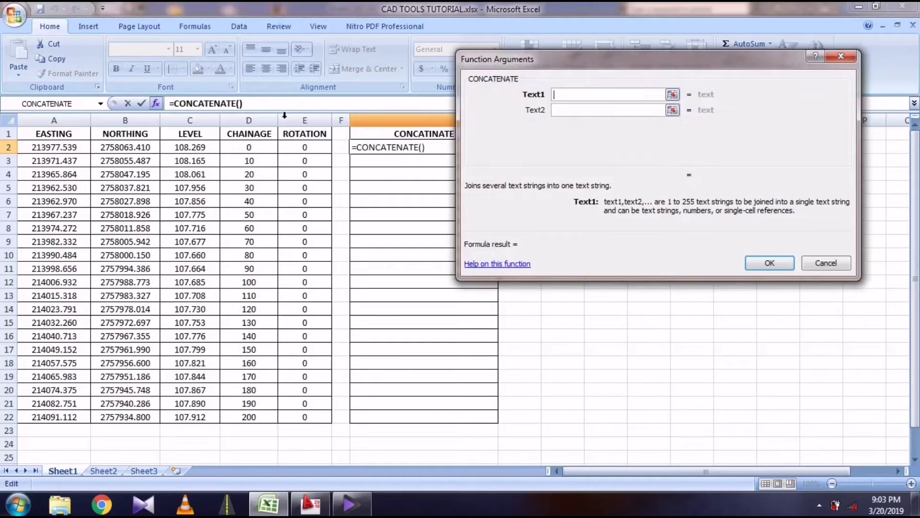
click(66, 148)
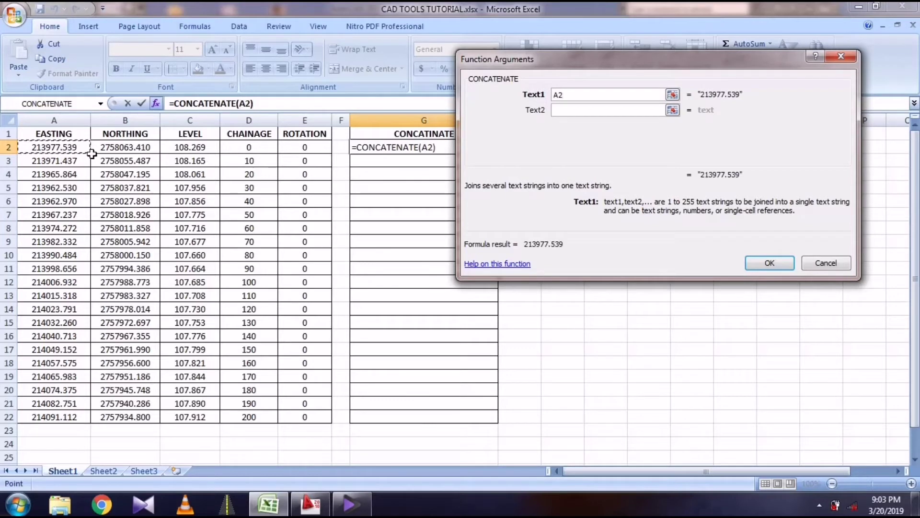
click(571, 109)
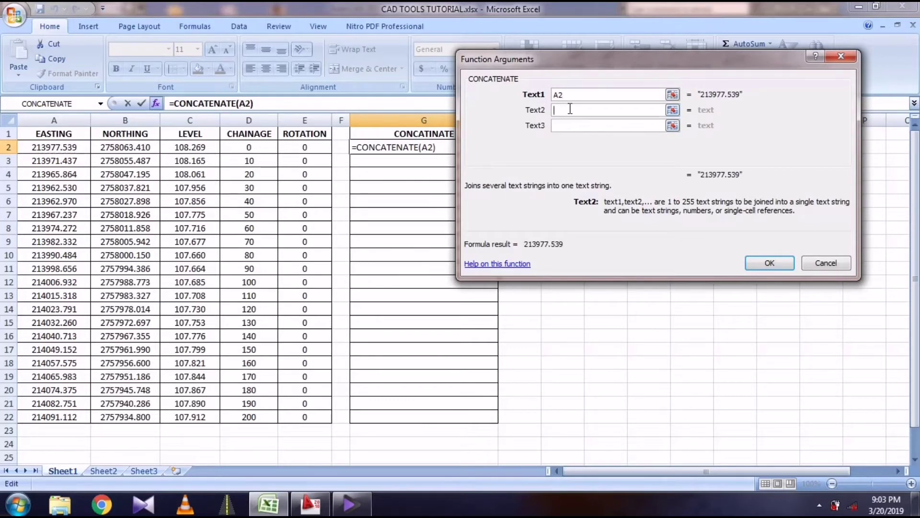
text(,)
click(571, 125)
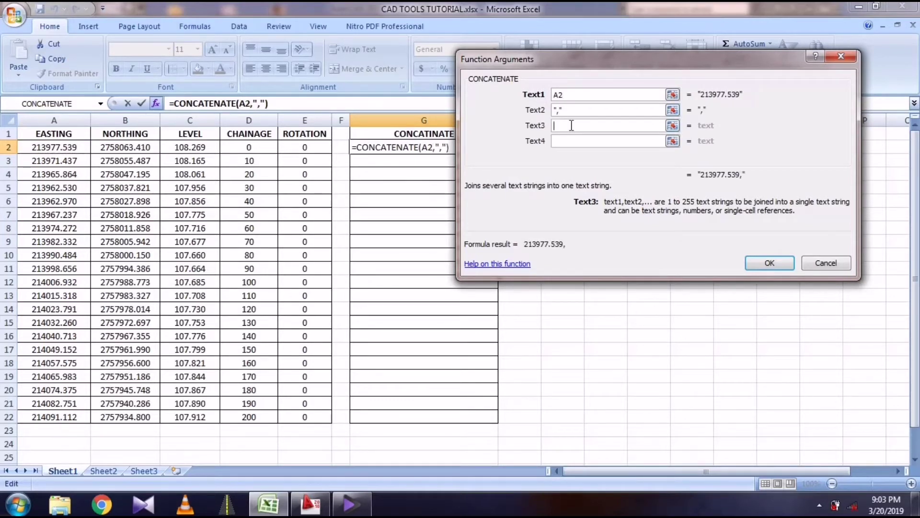
click(140, 151)
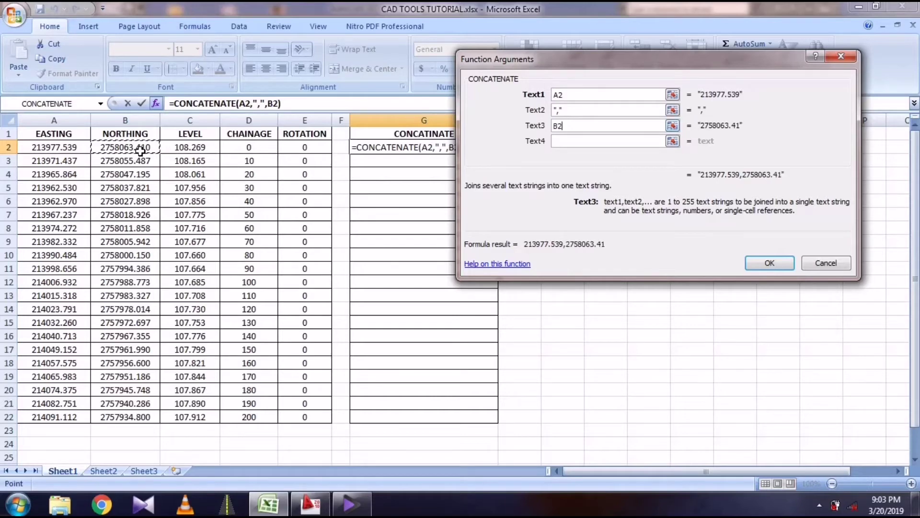
click(778, 258)
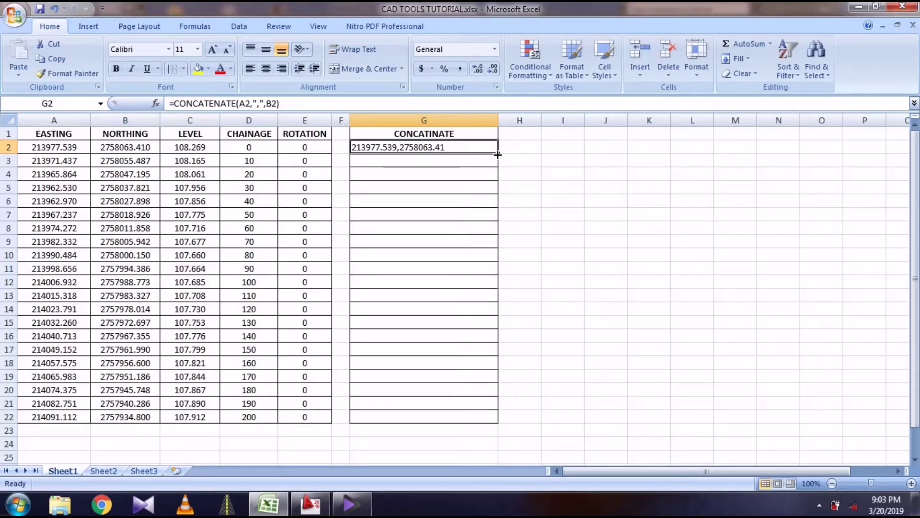
- Fill the formula down to G22 and copy the joined coordinates G2:G22
drag(498, 155, 501, 423)
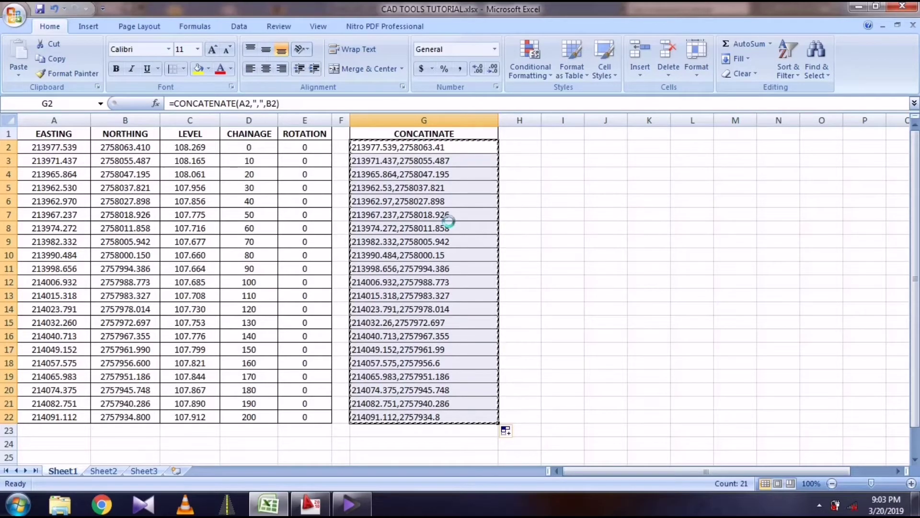
key(ctrl+c)
right_click(448, 221)
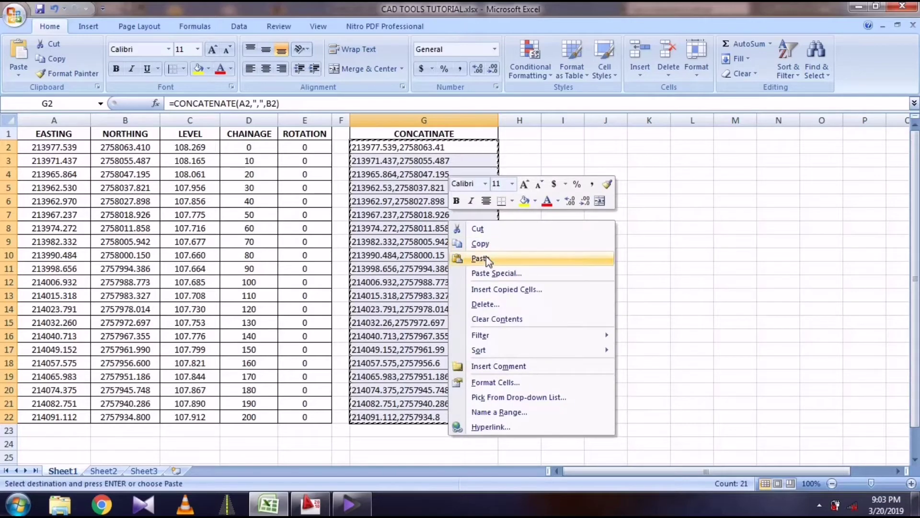
click(482, 243)
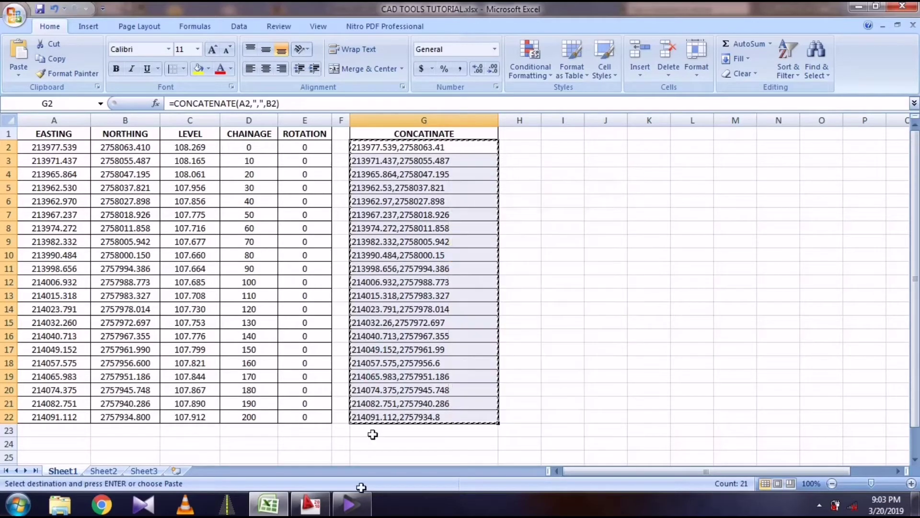
click(320, 513)
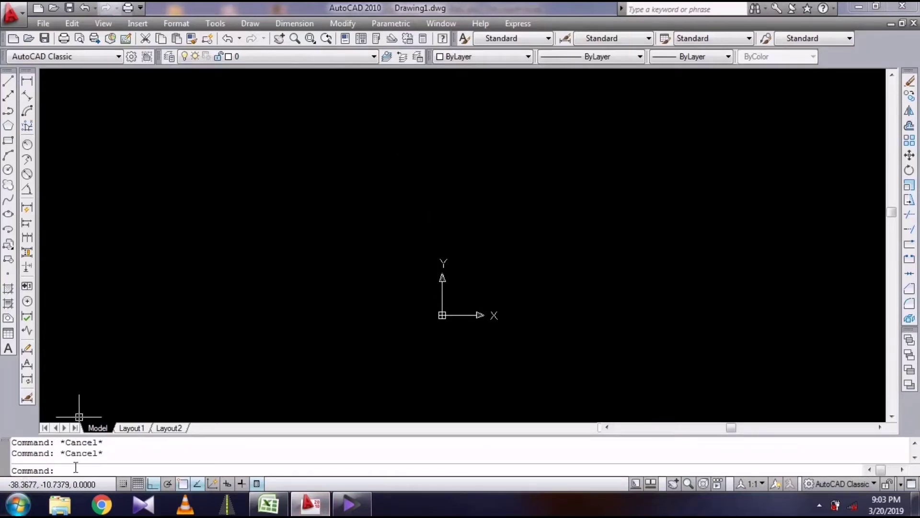
- Draw a polyline (PL) through the pasted station coordinates
text(P)
text(L)
key(Return)
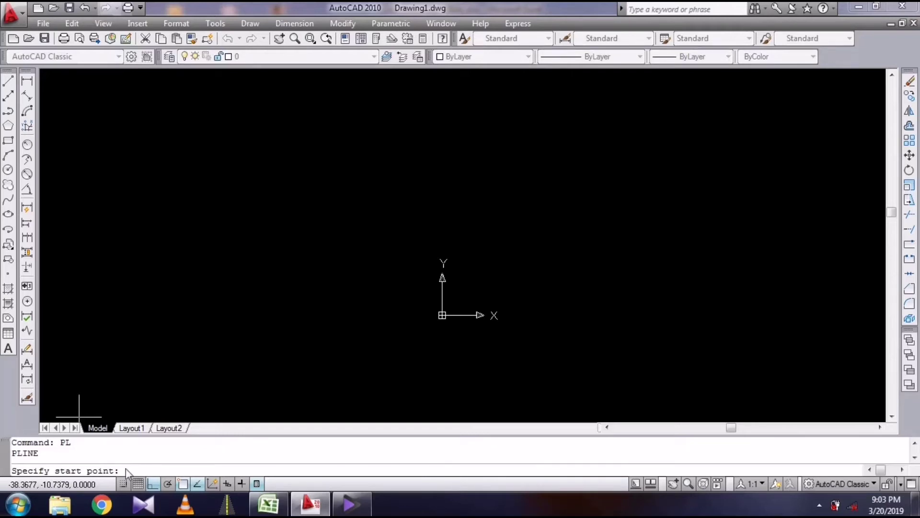
right_click(126, 468)
click(169, 421)
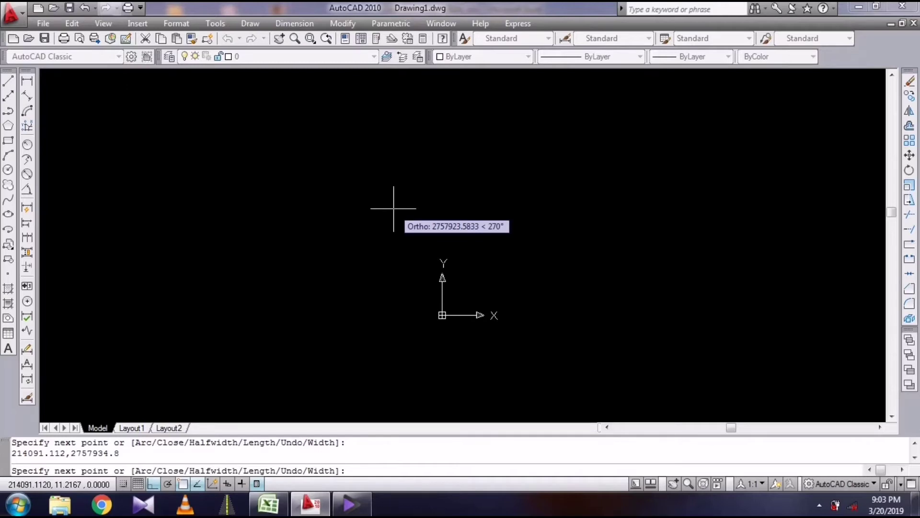
key(Return)
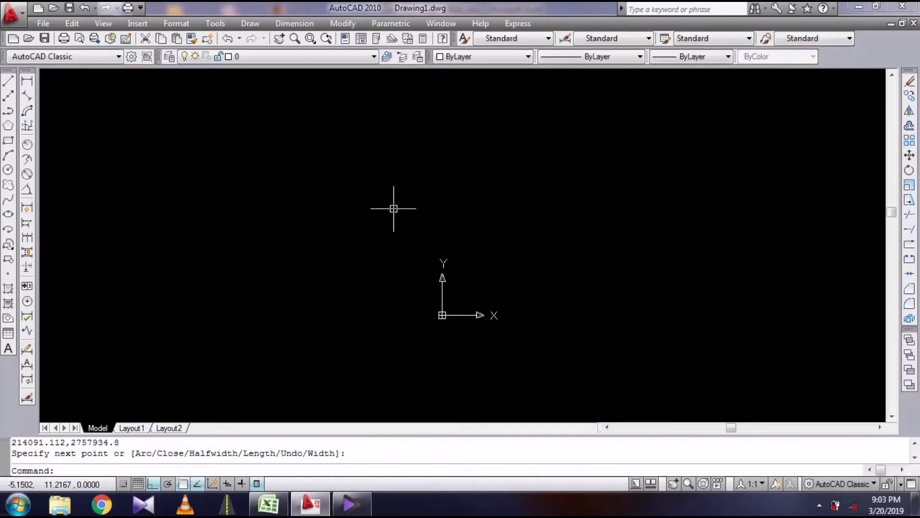
- Zoom out to show the whole polyline, using Zoom All
middle_click(393, 210)
middle_click(393, 209)
scroll(394, 209, down, 2)
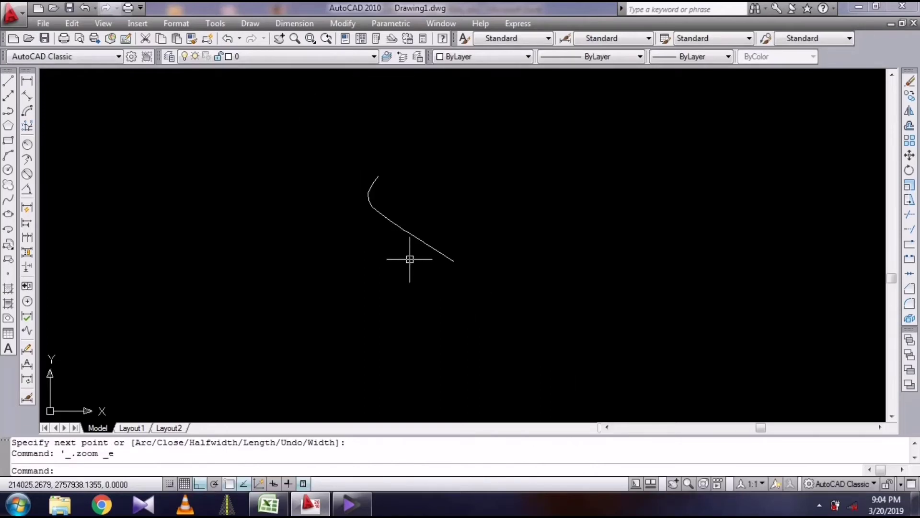
text(z)
key(Return)
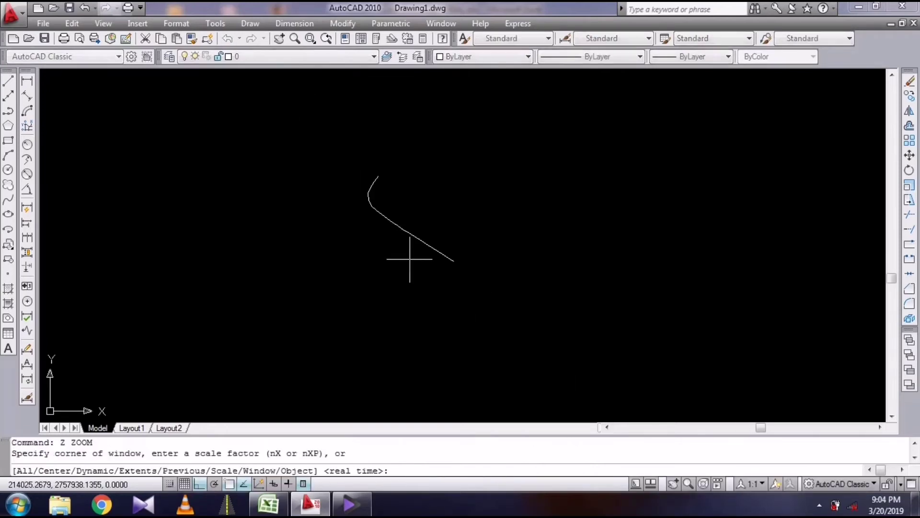
text(a)
key(Return)
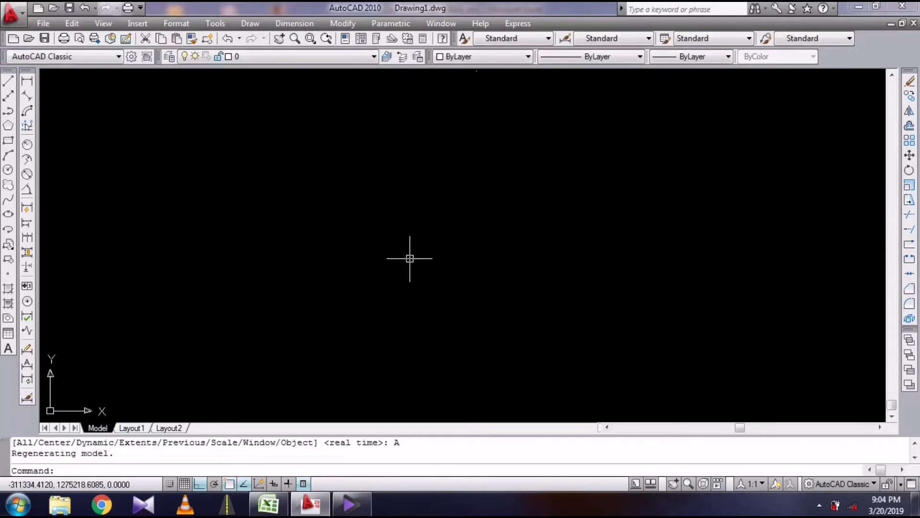
text(z)
key(Return)
- Zoom to extents and select the alignment polyline
text(e)
key(Return)
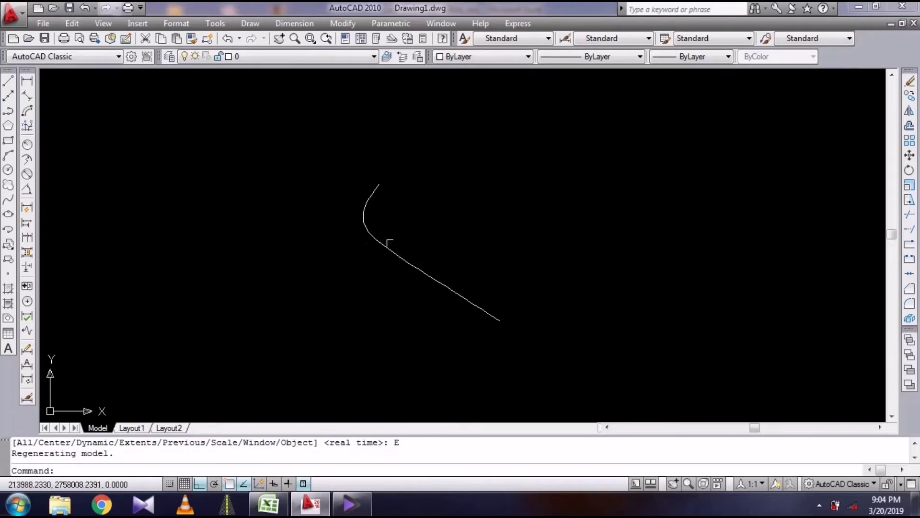
click(388, 250)
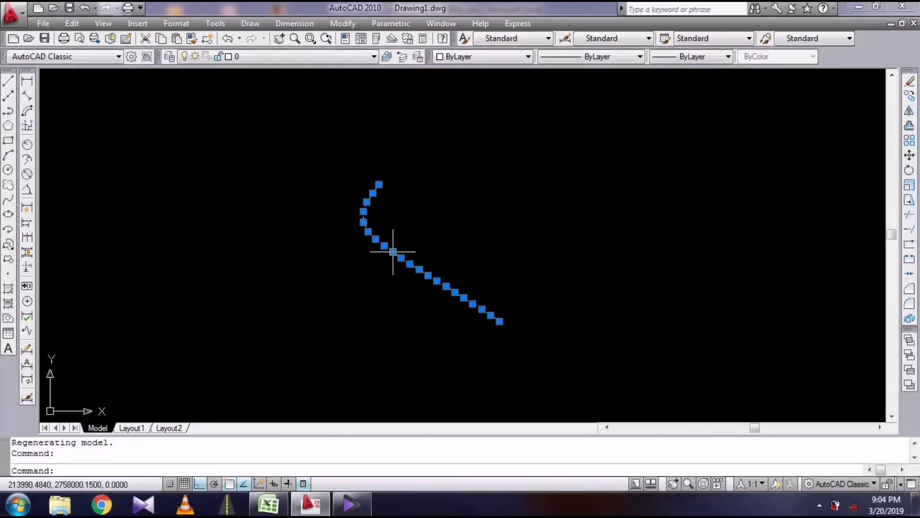
scroll(372, 187, up, 2)
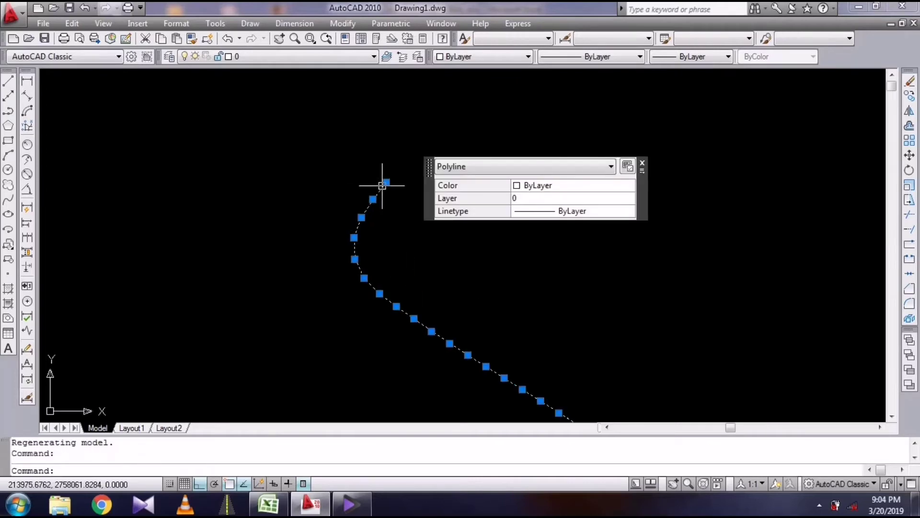
scroll(384, 181, up, 3)
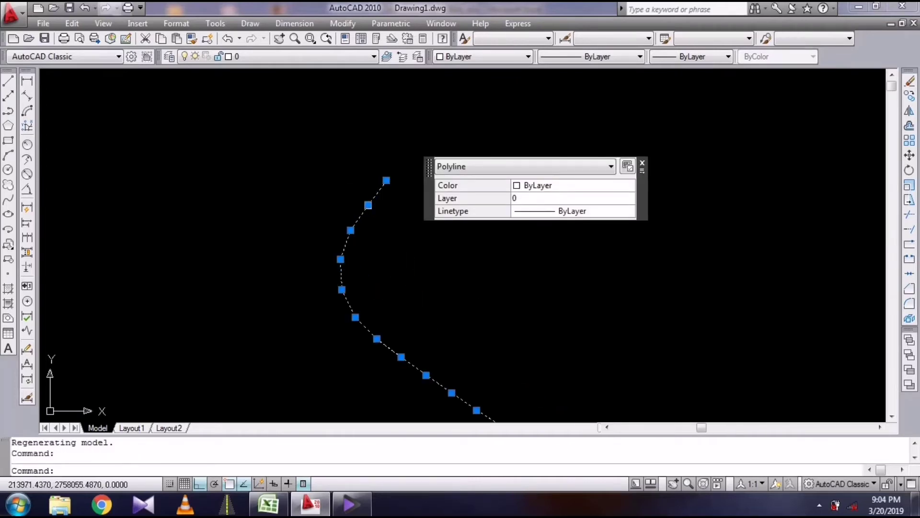
scroll(358, 248, down, 2)
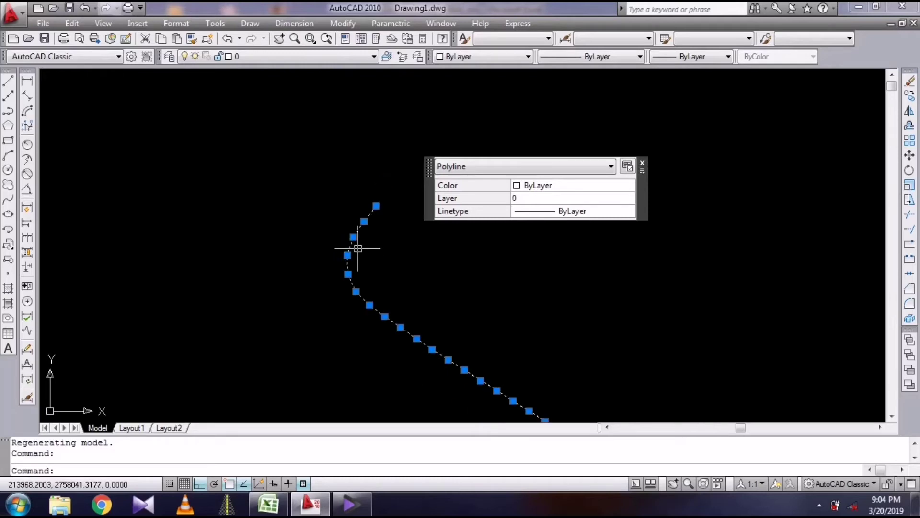
- Set the point style to circled-X at 5% size
click(186, 24)
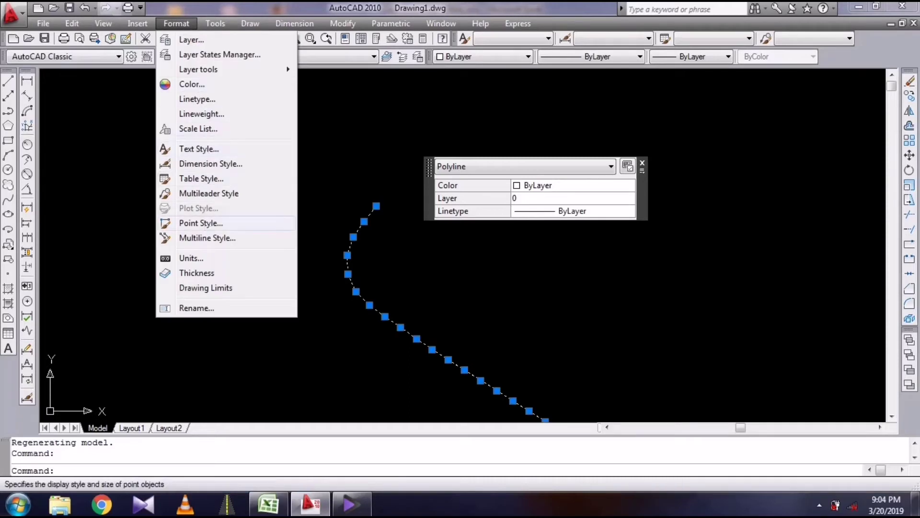
click(207, 223)
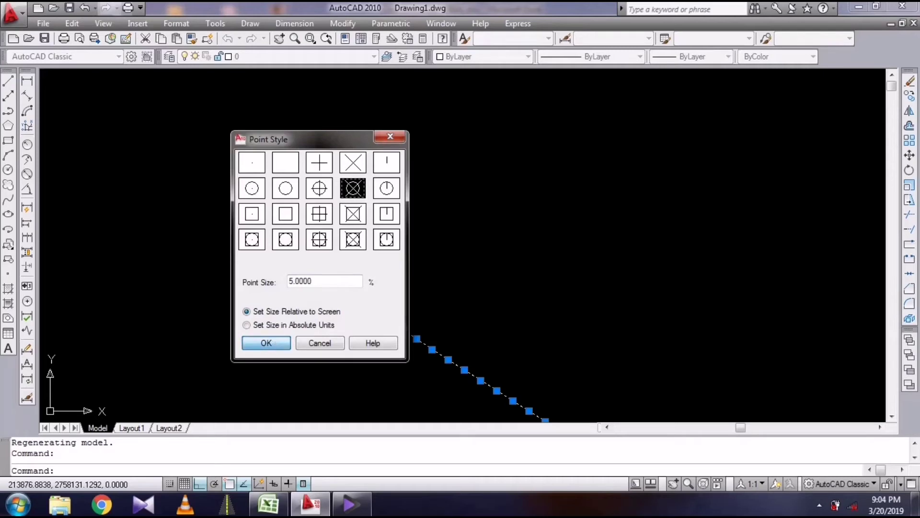
click(266, 343)
scroll(485, 215, down, 5)
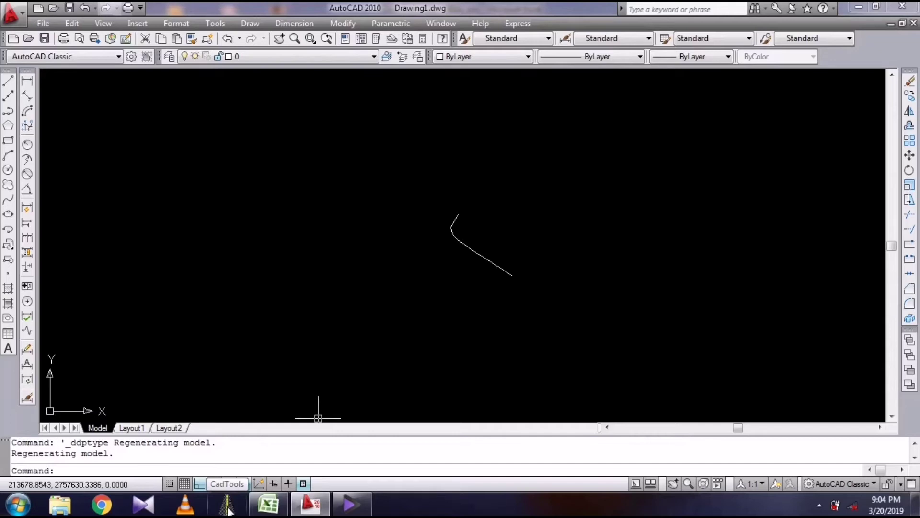
- Restore the AutoCAD drawing and open the CadTools toolbox over it
click(228, 507)
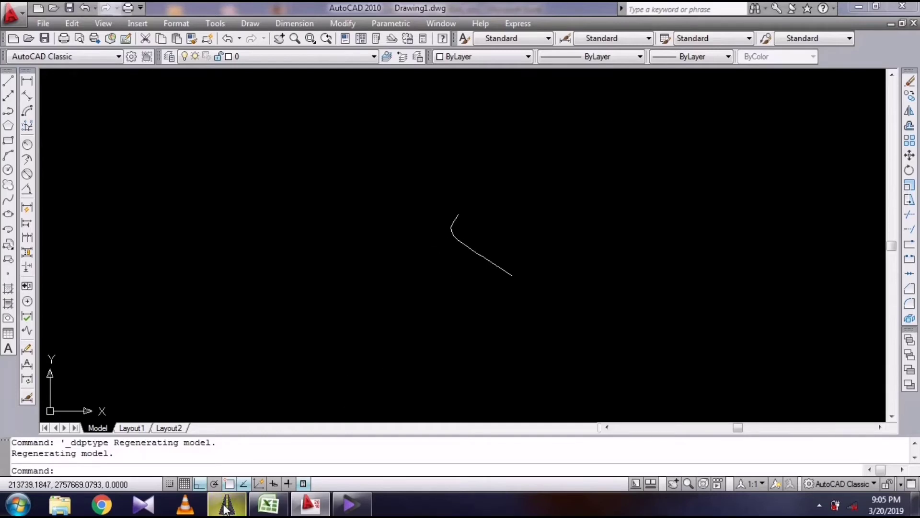
click(225, 507)
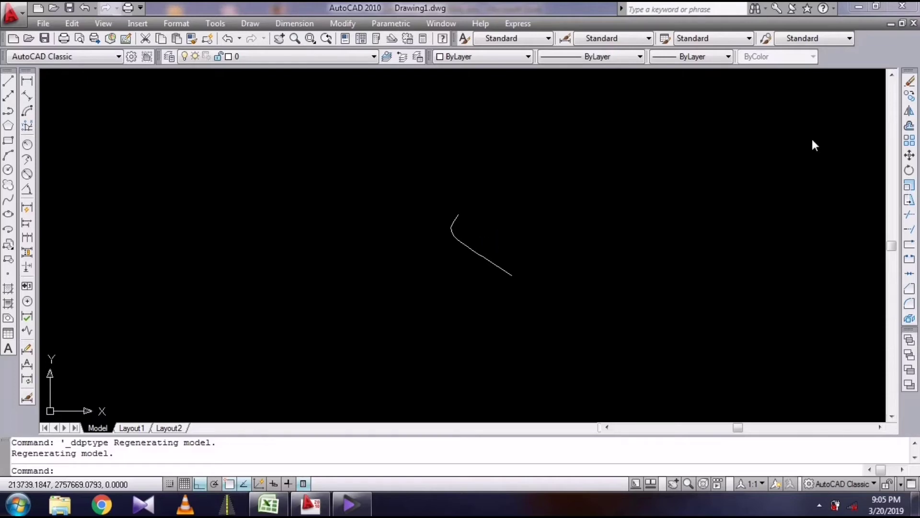
click(859, 7)
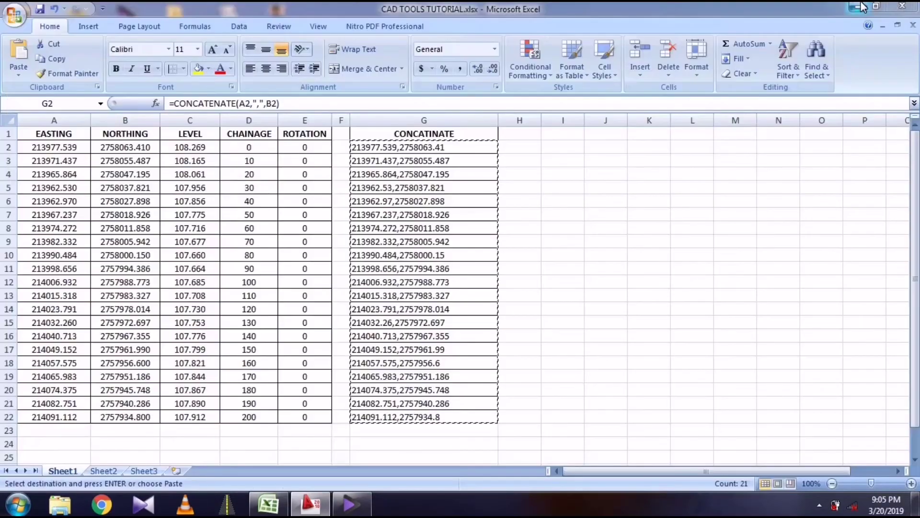
click(863, 7)
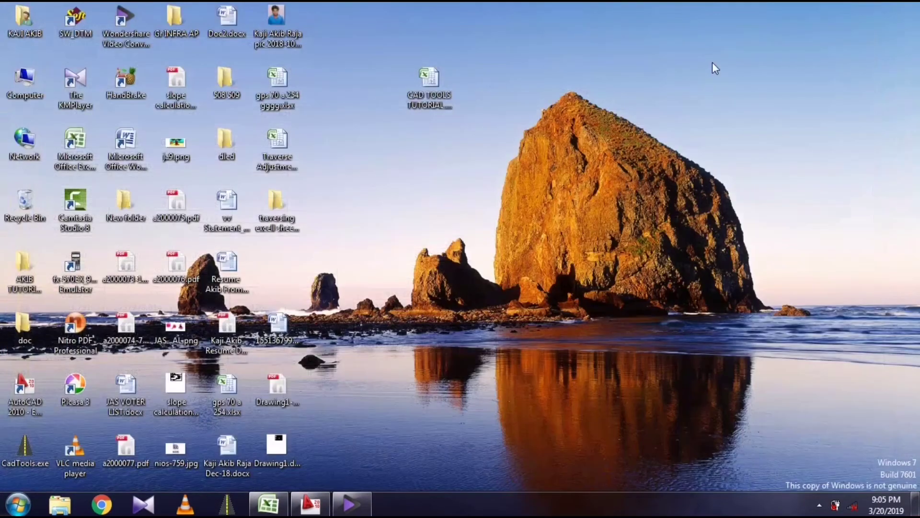
click(303, 508)
click(226, 504)
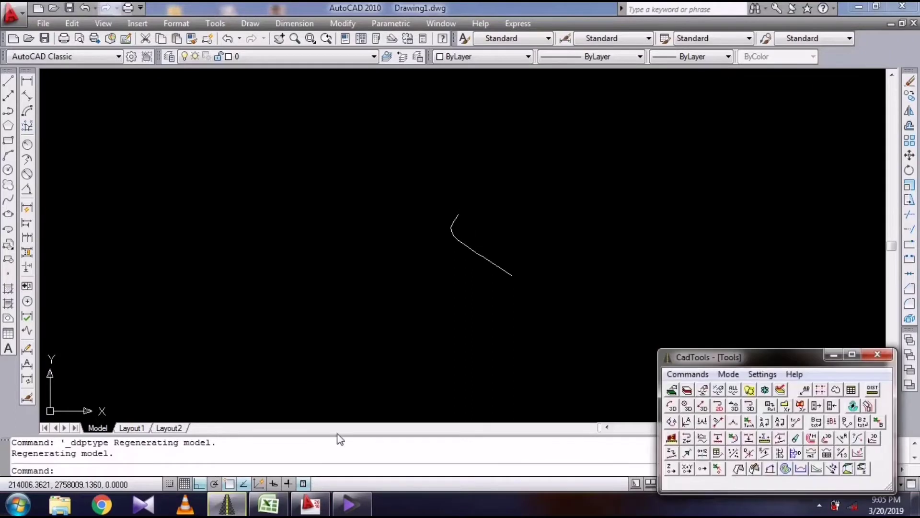
- Open CadTools' Draw Object/Text/Polyline from Coordinates with type set to Text at Point
click(686, 378)
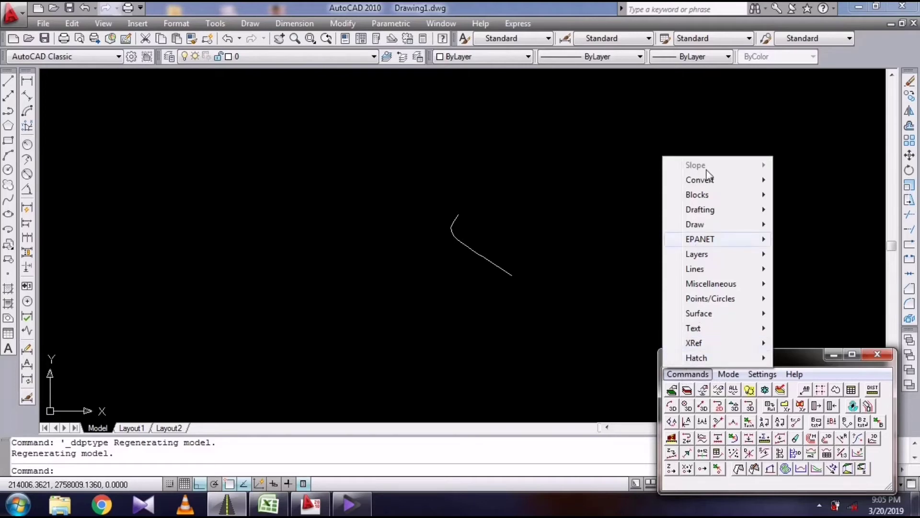
mouse_move(695, 224)
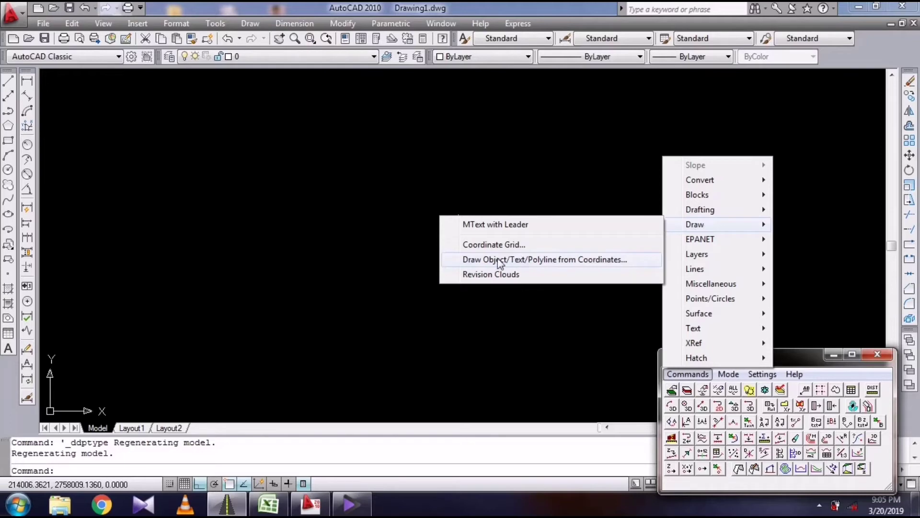
click(523, 260)
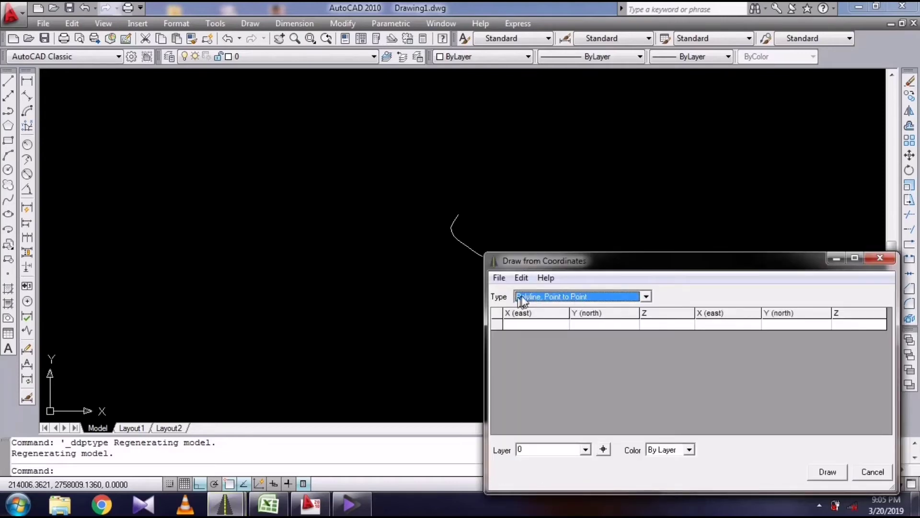
click(647, 297)
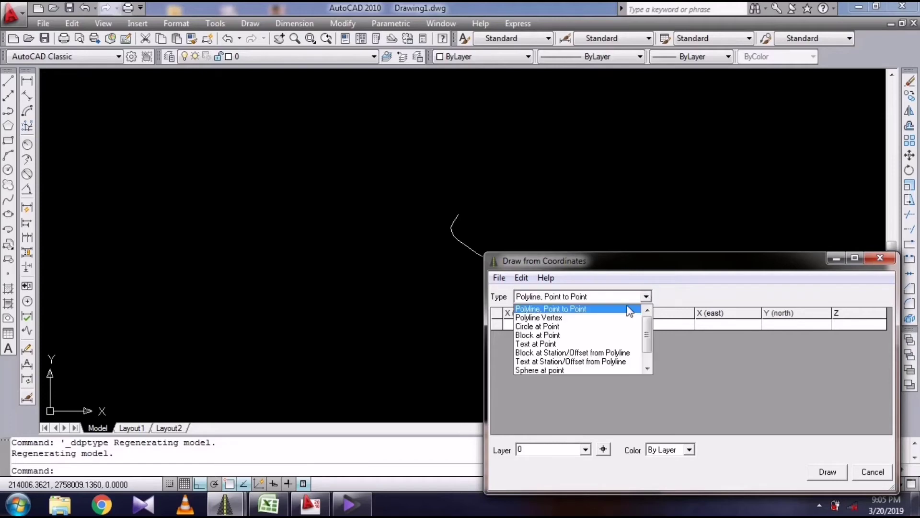
click(559, 345)
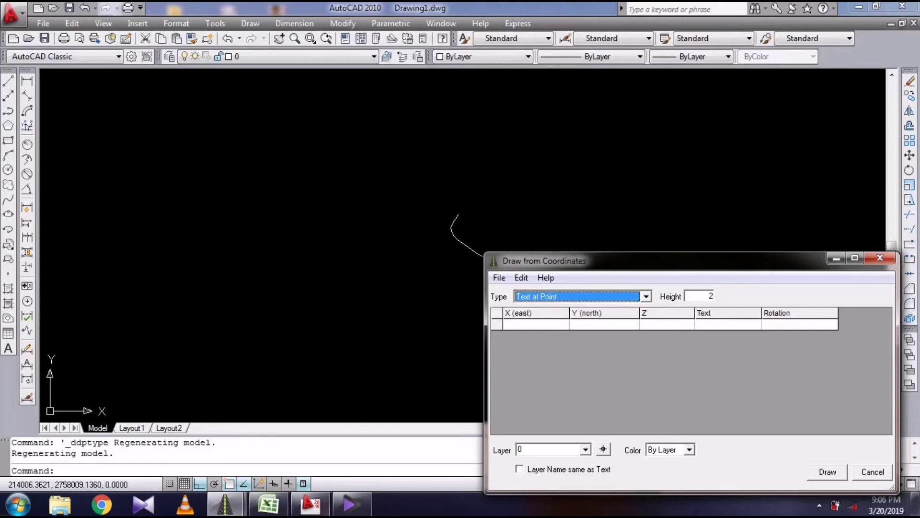
- Copy Excel range A2:E22 and paste it into the CadTools coordinate grid
click(286, 512)
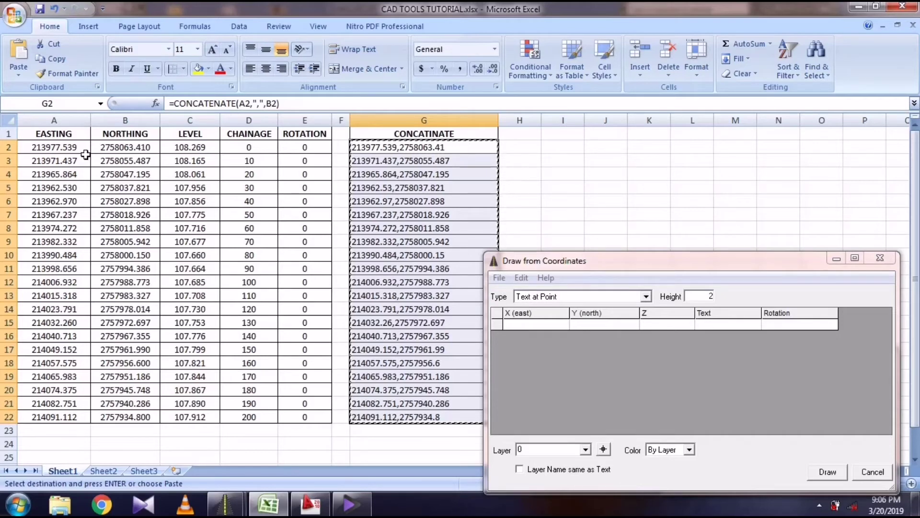
click(54, 149)
drag(171, 207, 296, 426)
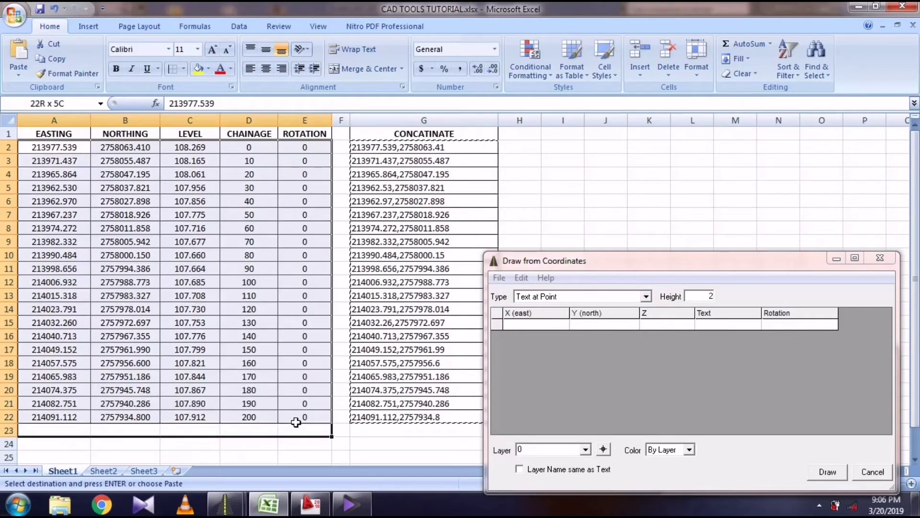
drag(296, 427, 300, 417)
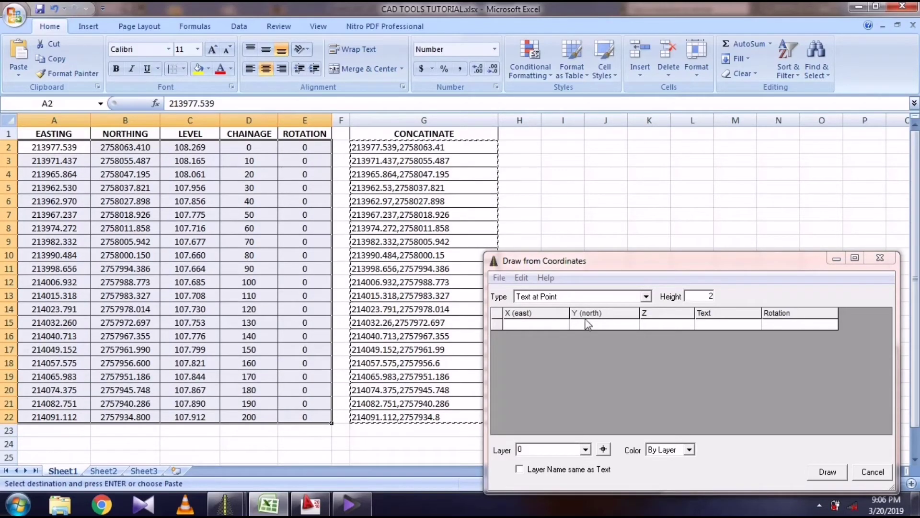
right_click(119, 206)
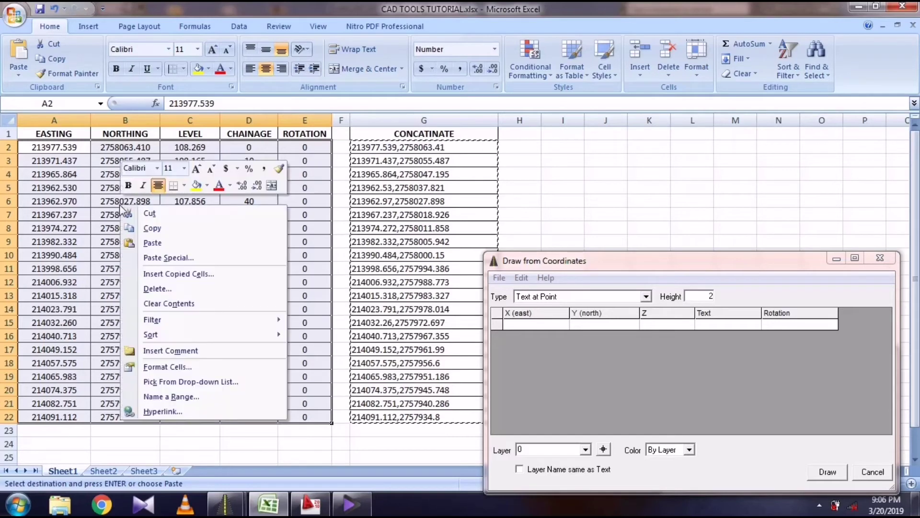
click(152, 228)
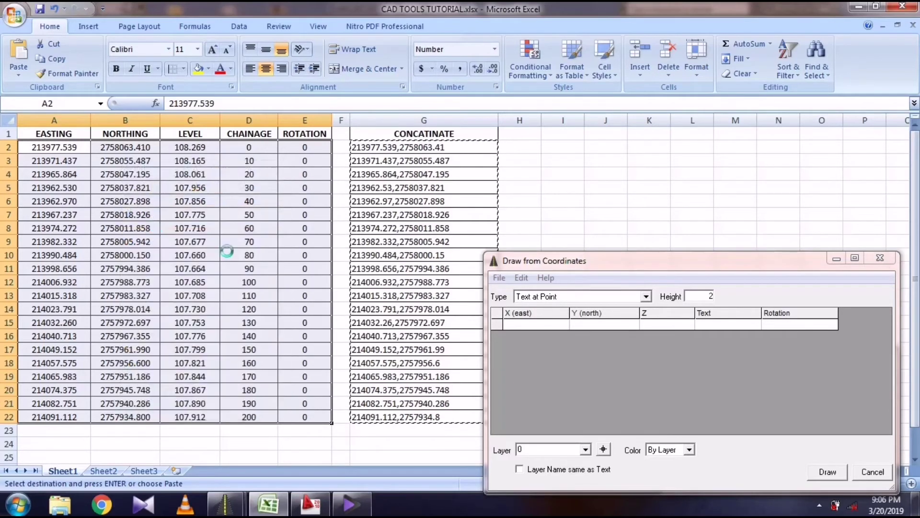
click(530, 324)
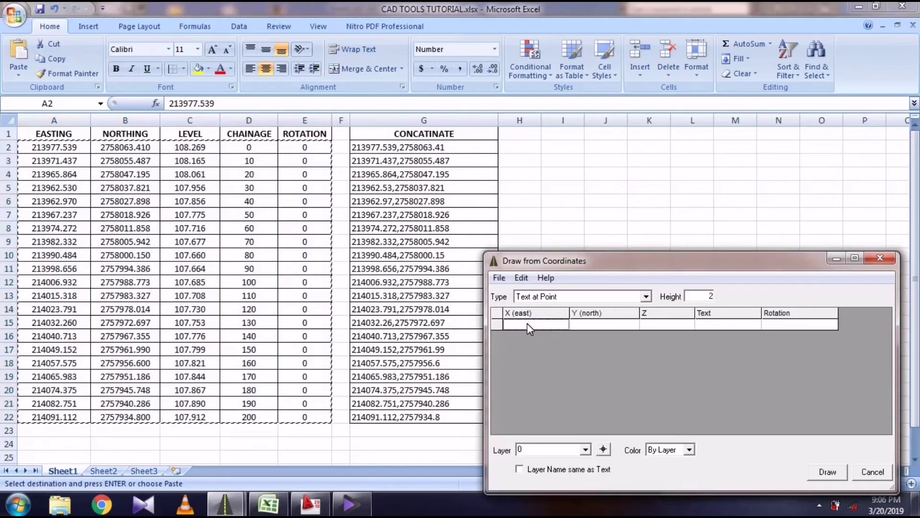
right_click(527, 323)
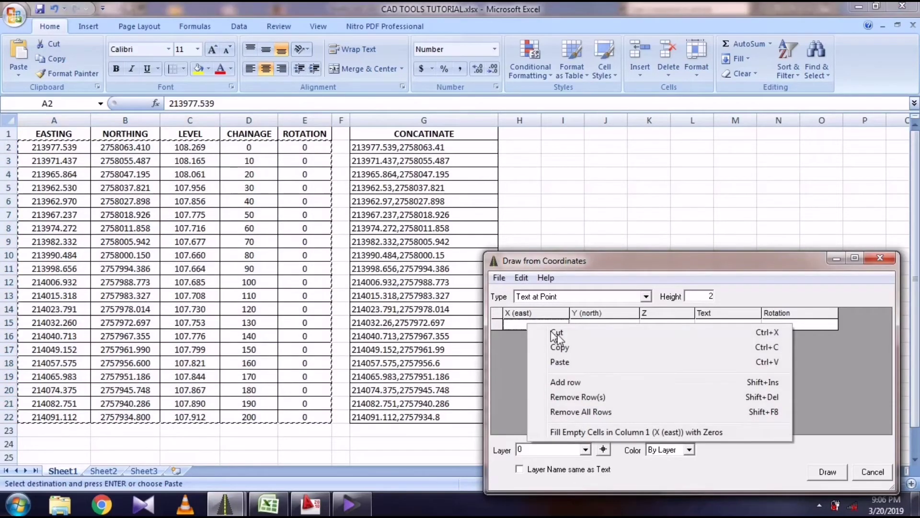
click(560, 362)
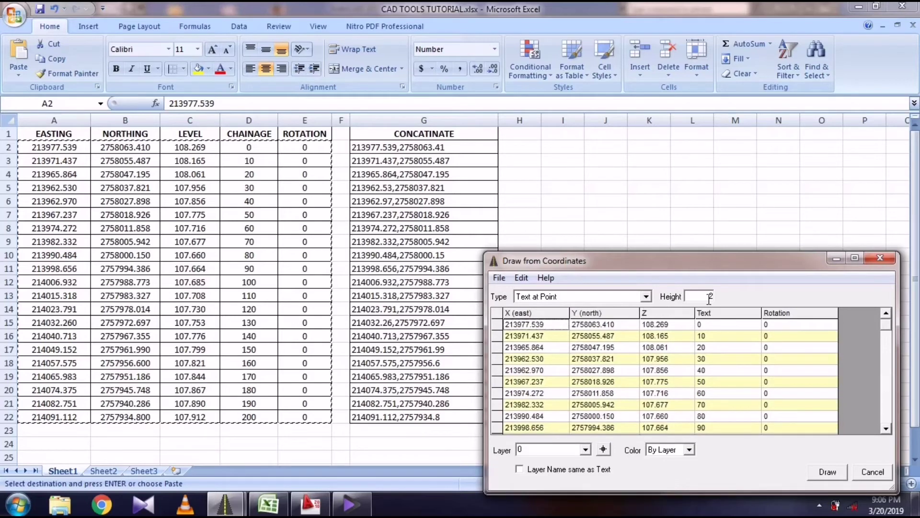
- Draw the labels on layer PCL in yellow
click(577, 450)
text(PL)
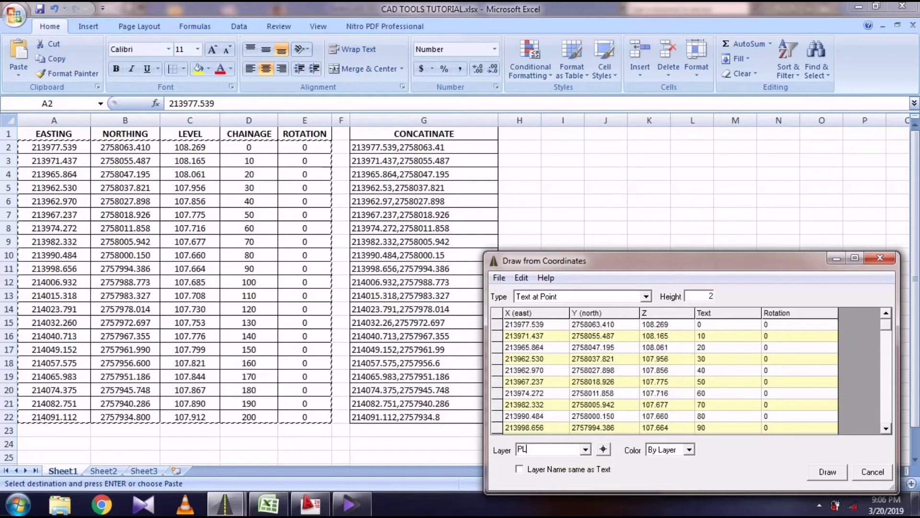
text(CL)
click(689, 451)
click(658, 394)
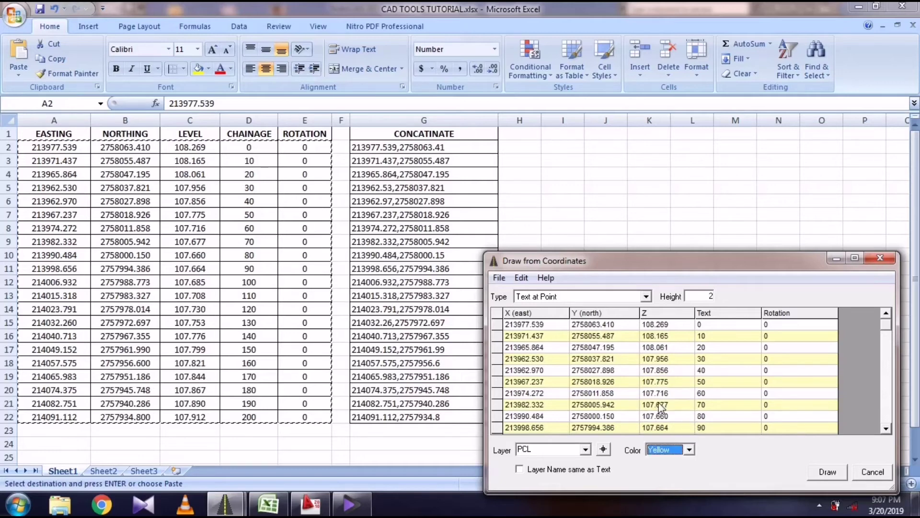
click(836, 475)
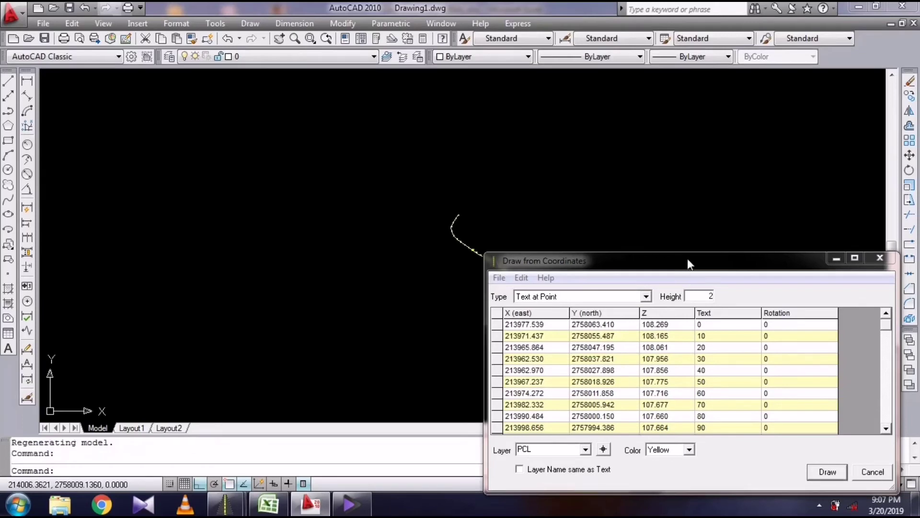
- Move the dialog aside and zoom and pan to check chainage labels 0 to 200
mouse_move(689, 269)
mouse_down()
mouse_move(670, 390)
mouse_move(662, 386)
mouse_up()
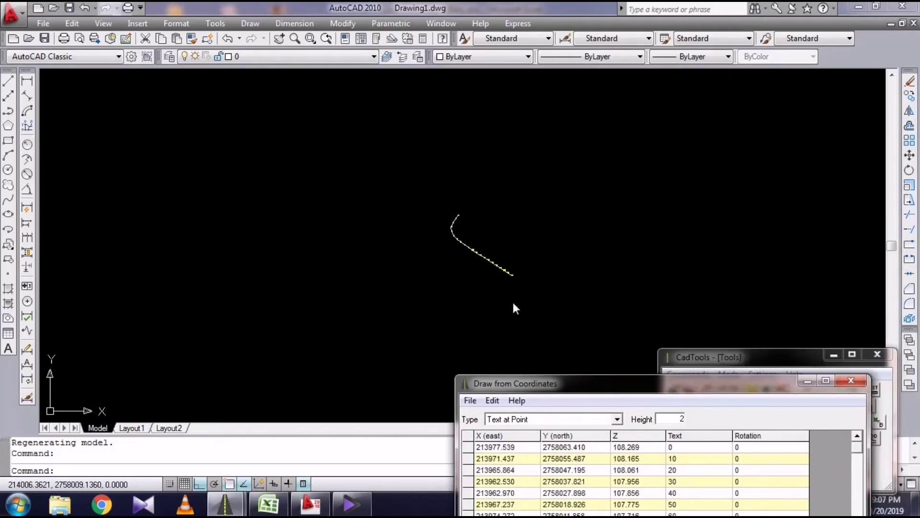
scroll(496, 267, up, 5)
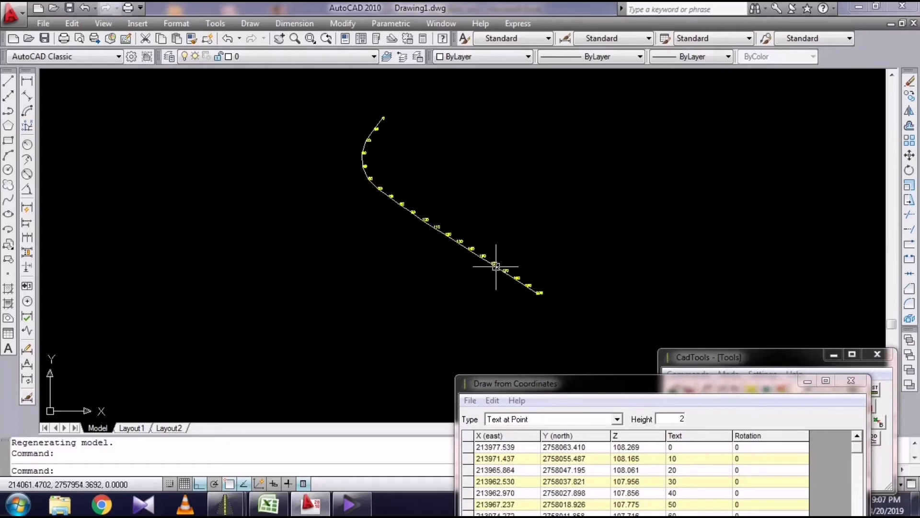
scroll(499, 265, up, 1)
scroll(499, 271, up, 2)
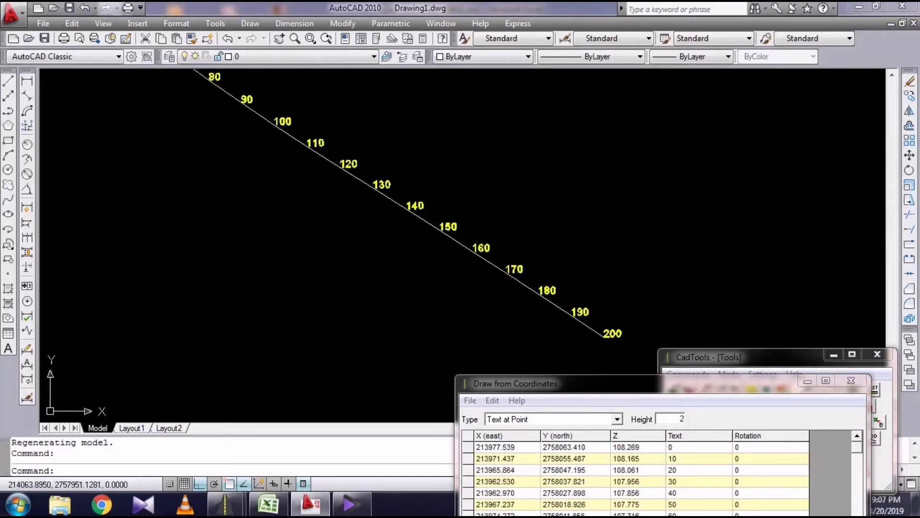
middle_drag(477, 247, 459, 266)
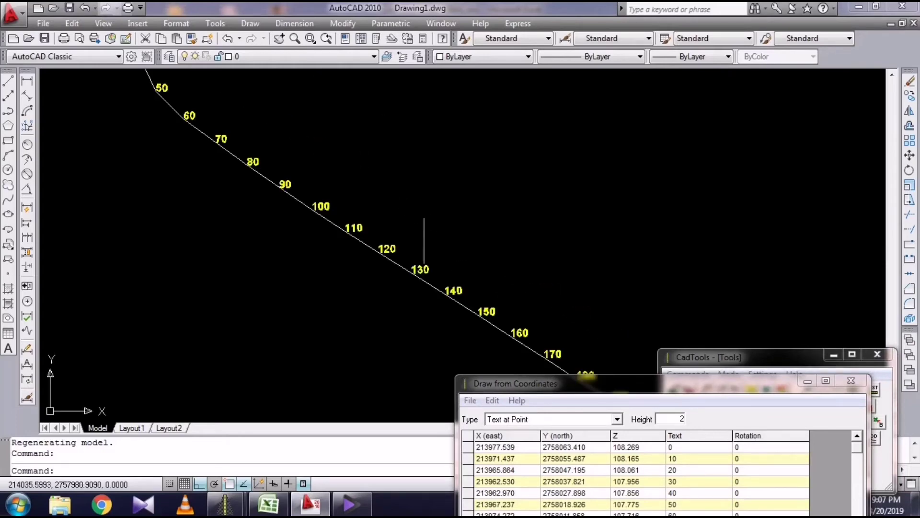
scroll(422, 254, down, 3)
scroll(331, 184, down, 1)
middle_drag(330, 184, 358, 189)
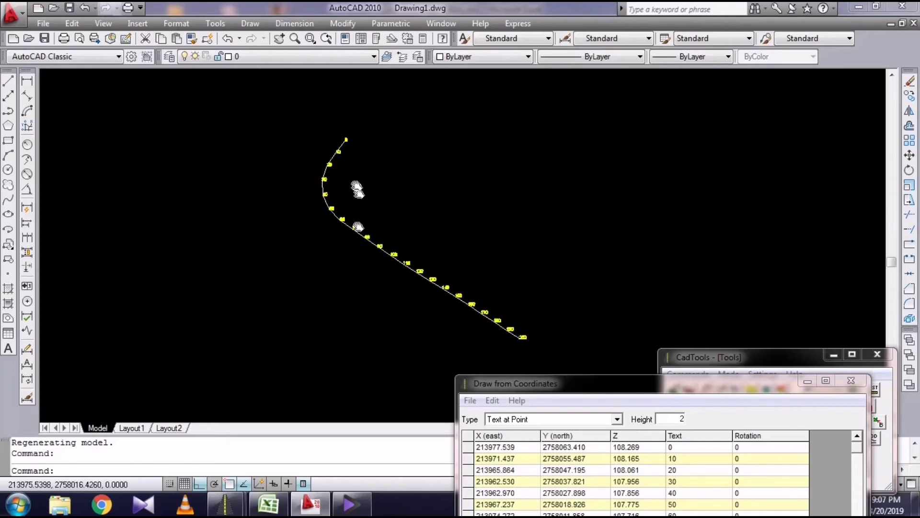
scroll(360, 115, up, 2)
scroll(360, 116, up, 2)
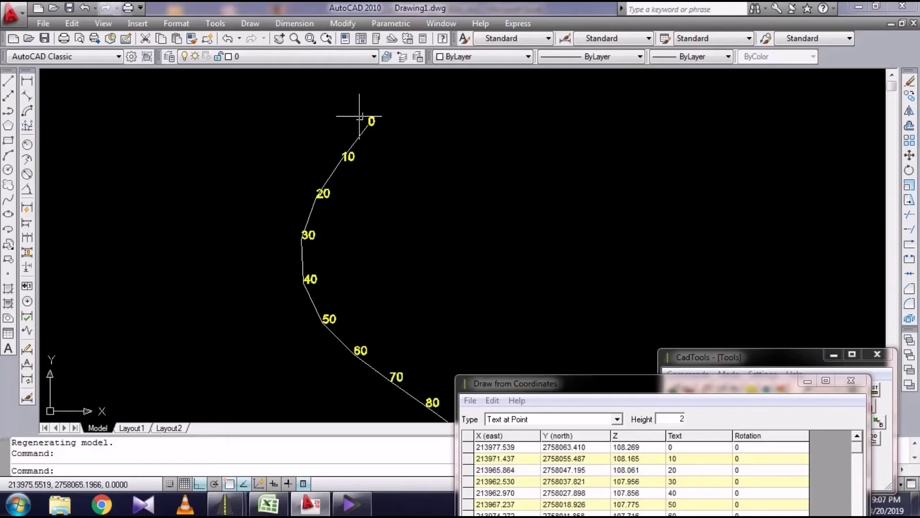
scroll(359, 198, down, 2)
scroll(392, 211, down, 2)
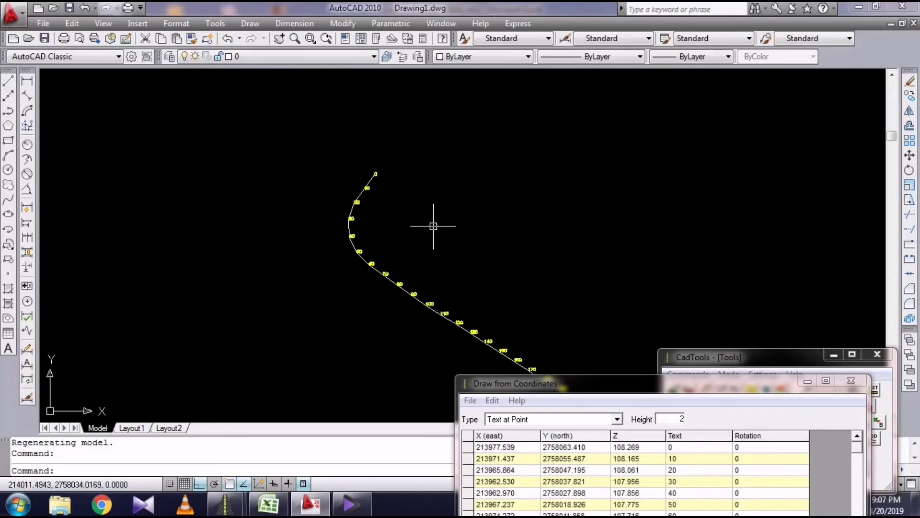
middle_drag(434, 226, 422, 209)
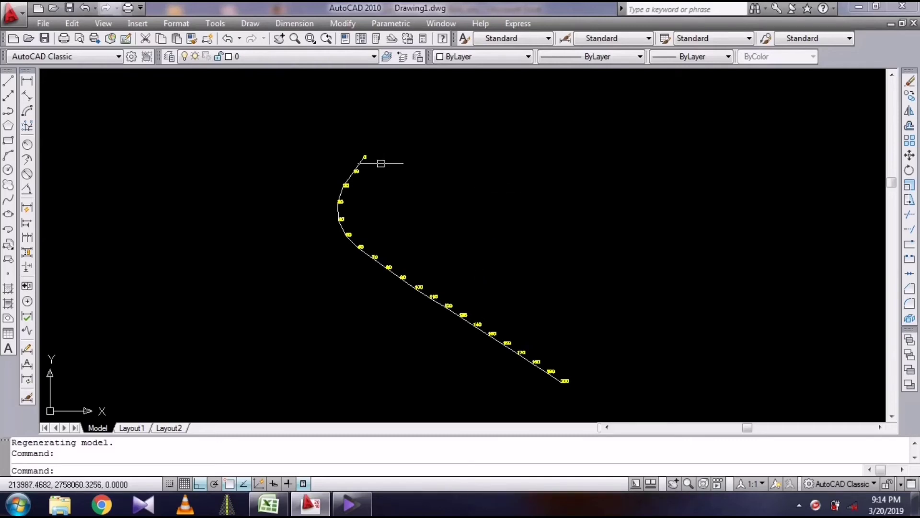
scroll(344, 165, up, 2)
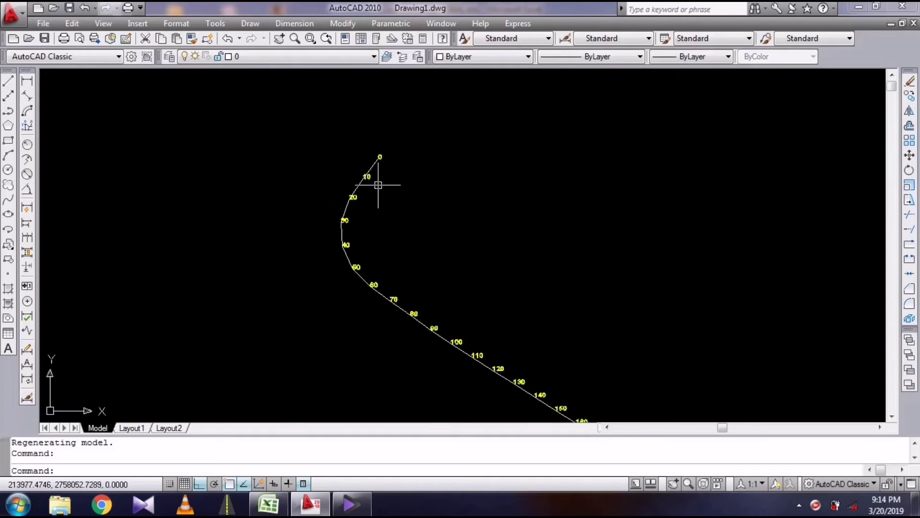
scroll(382, 171, up, 2)
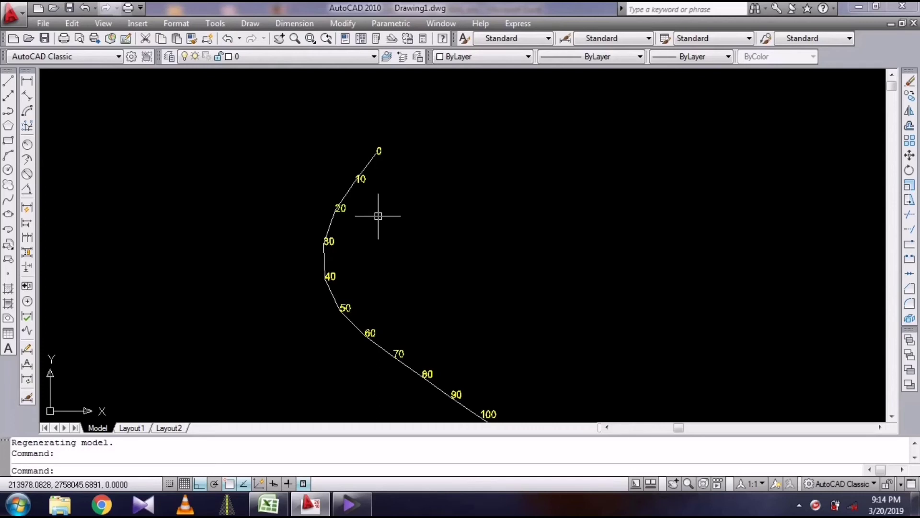
scroll(378, 216, down, 2)
scroll(378, 216, down, 3)
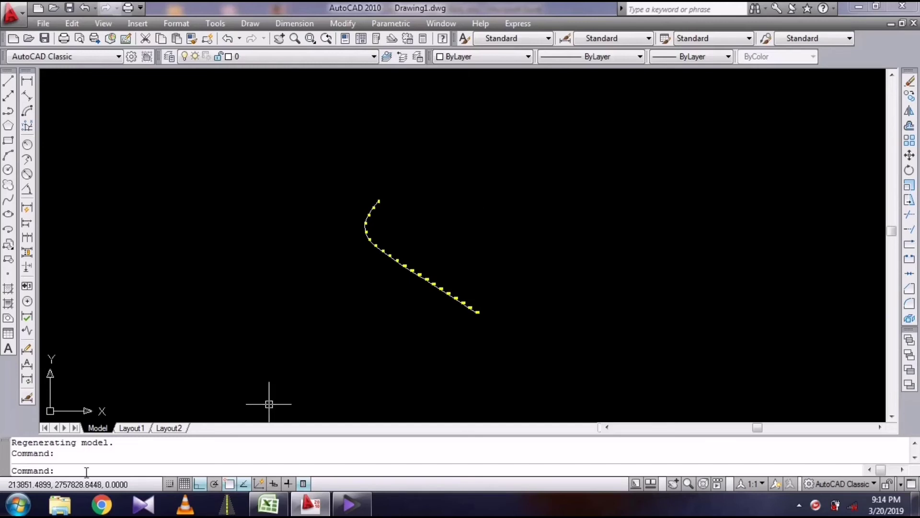
- Draw a short vertical tick line beside the labelled alignment and start a block definition
text(L)
key(Return)
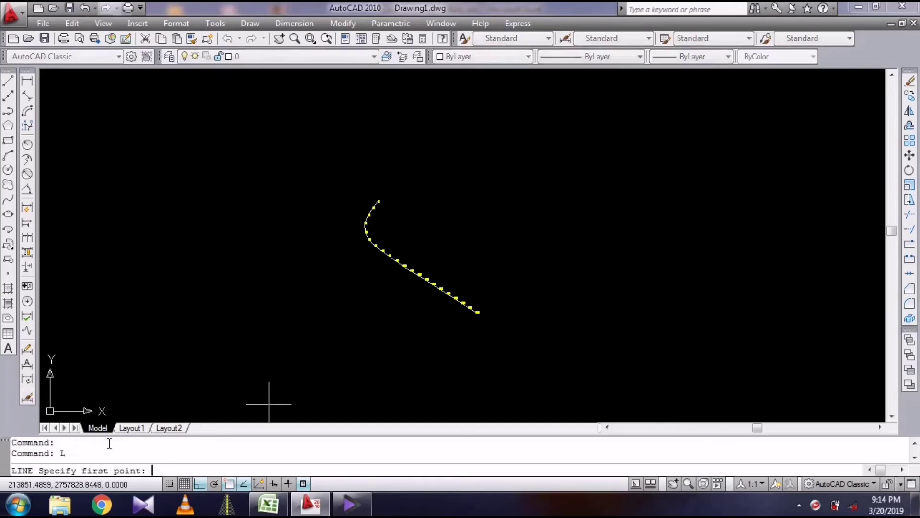
click(548, 183)
scroll(548, 206, up, 3)
scroll(545, 154, up, 2)
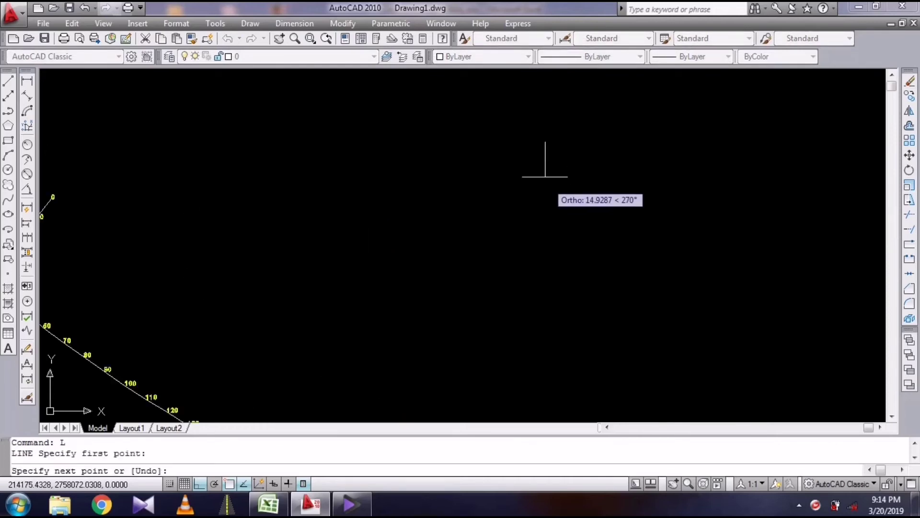
scroll(545, 144, up, 2)
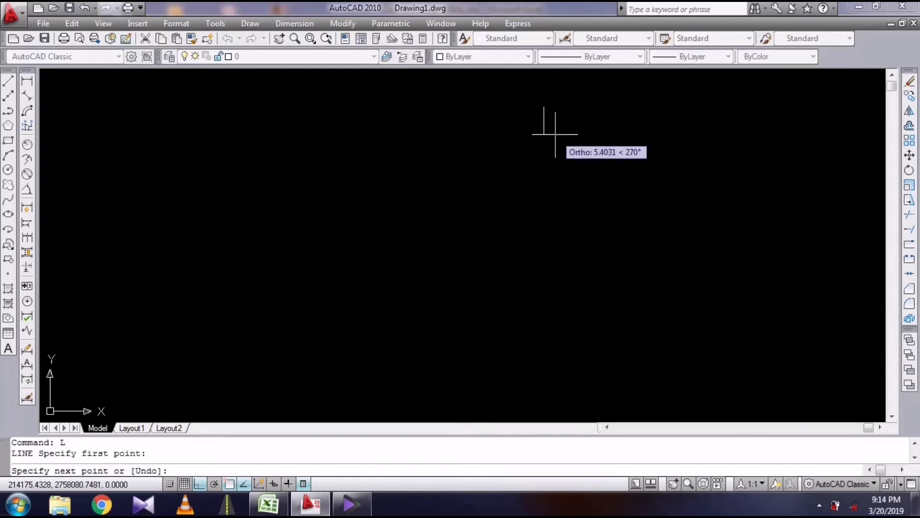
click(545, 135)
key(Return)
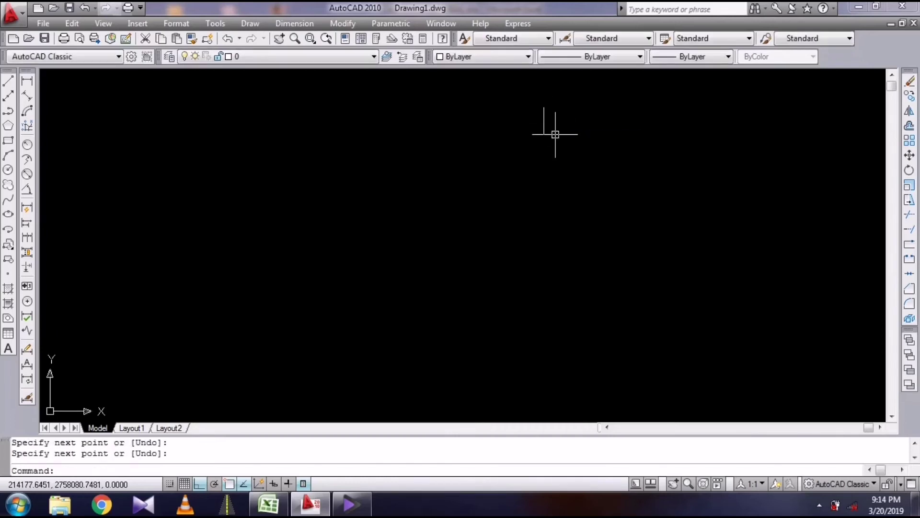
scroll(569, 203, down, 4)
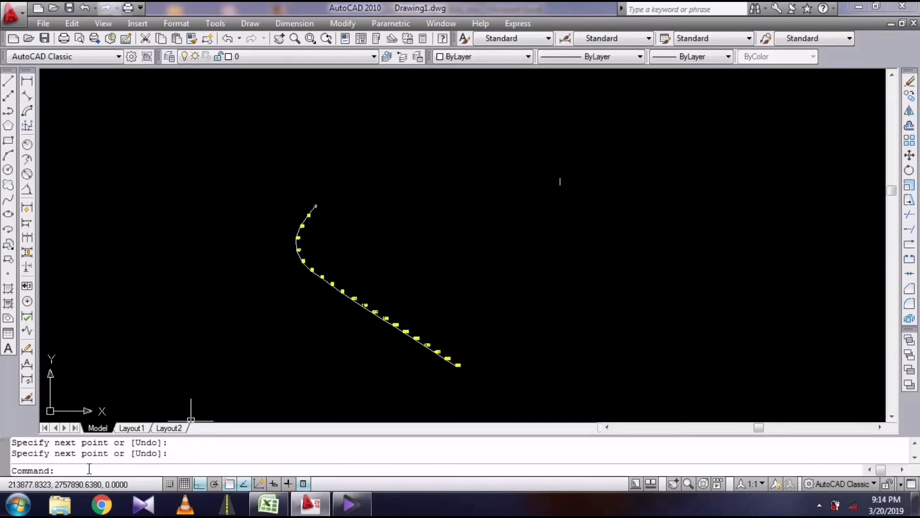
text(B)
key(Return)
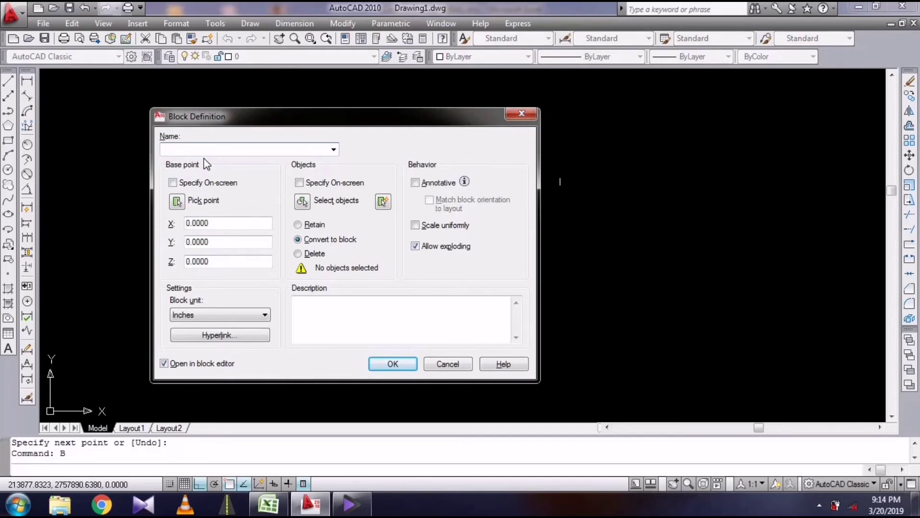
- Name the block RR, select the tick line and pick its base point on it
text(RR)
click(305, 203)
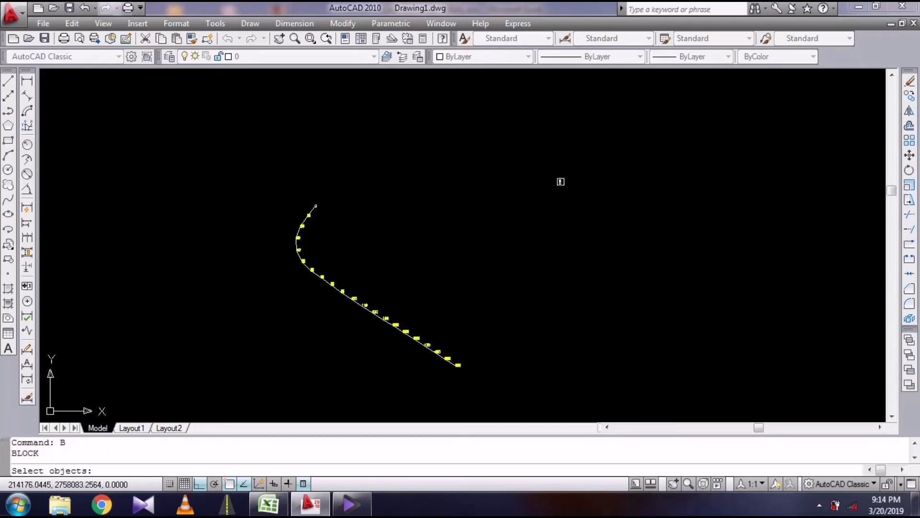
scroll(560, 182, up, 4)
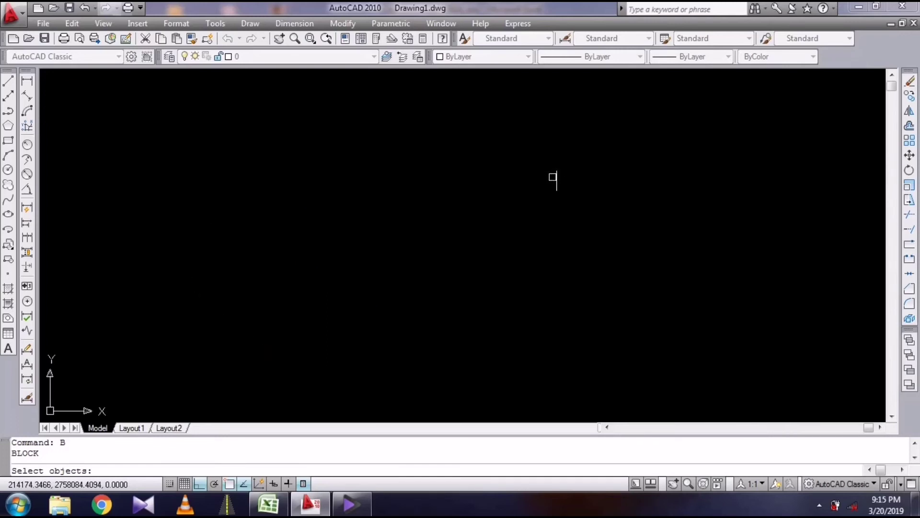
click(556, 178)
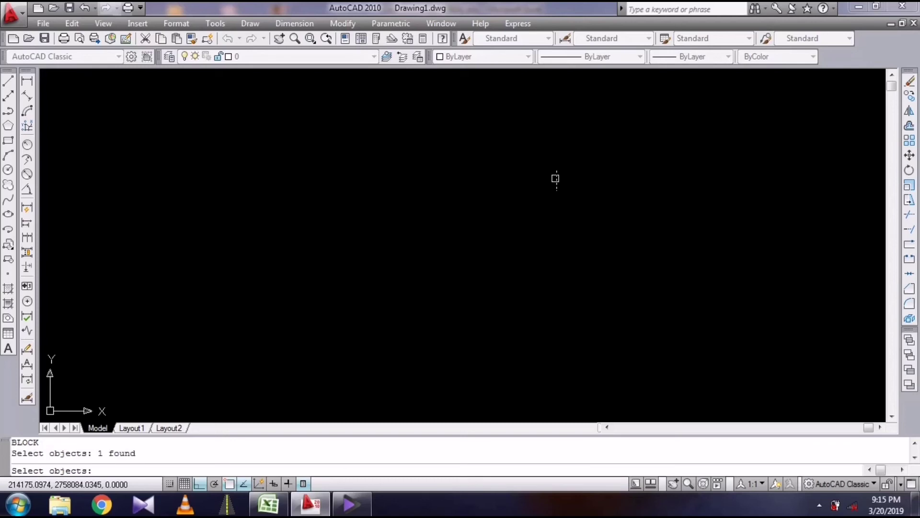
key(Return)
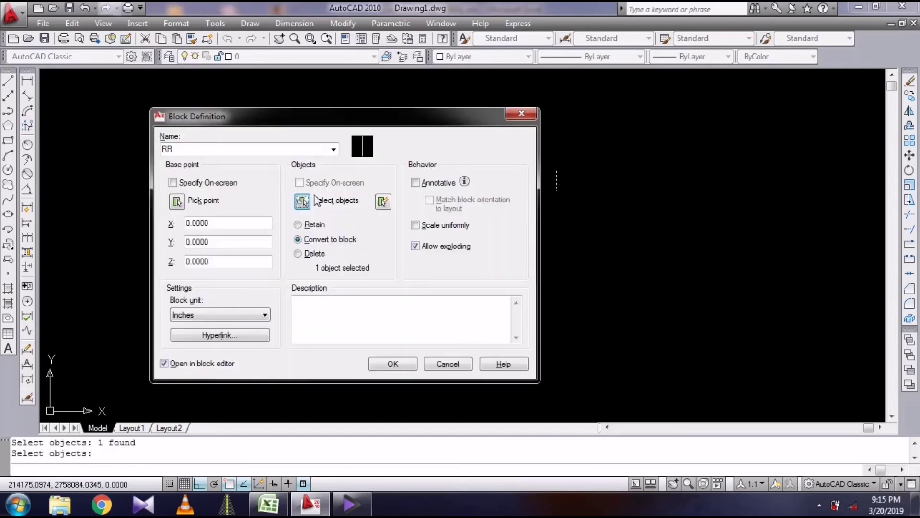
click(176, 201)
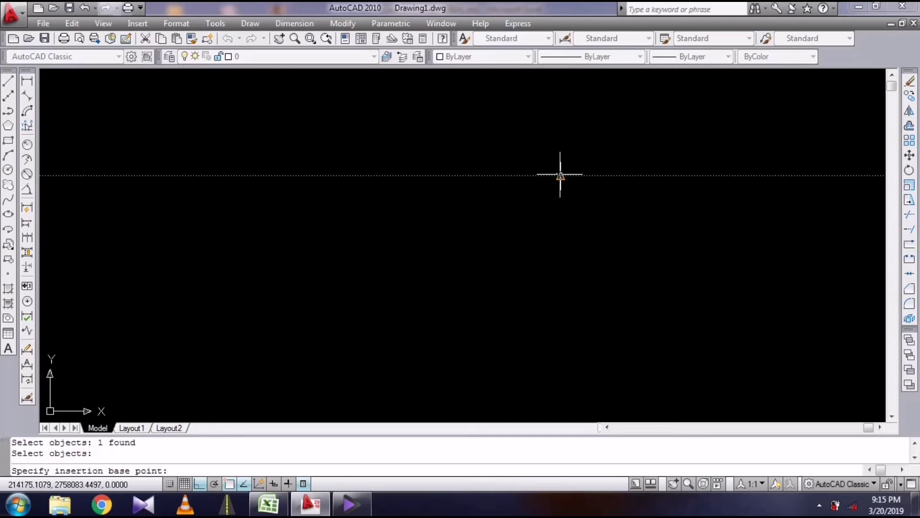
click(560, 176)
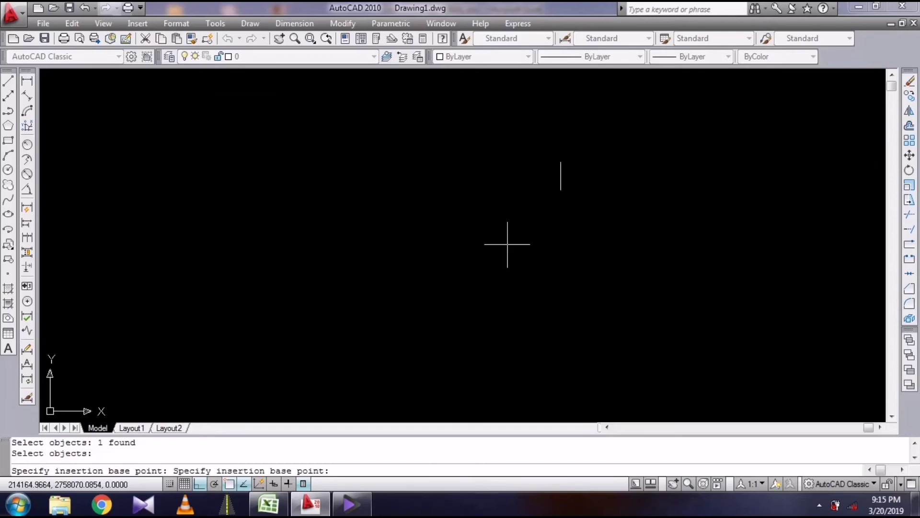
- Confirm the RR block definition and close the Block Editor
scroll(364, 321, down, 3)
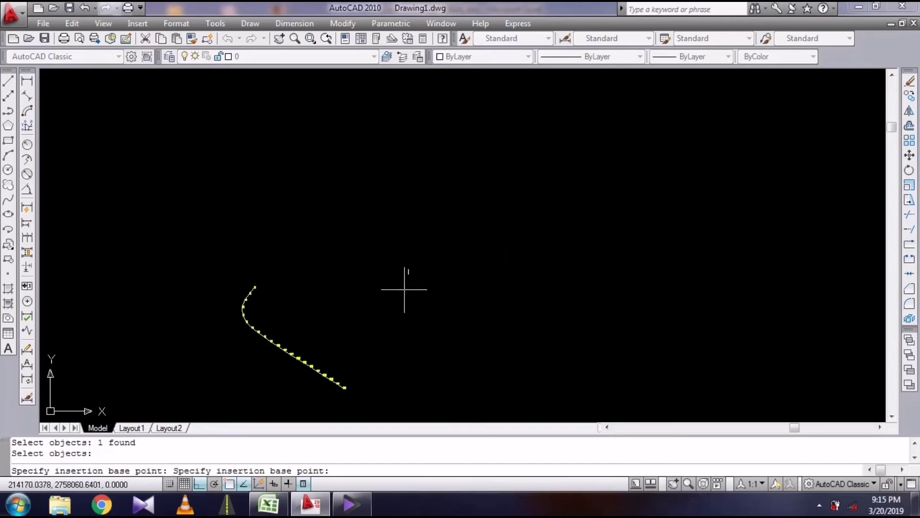
middle_drag(405, 289, 524, 230)
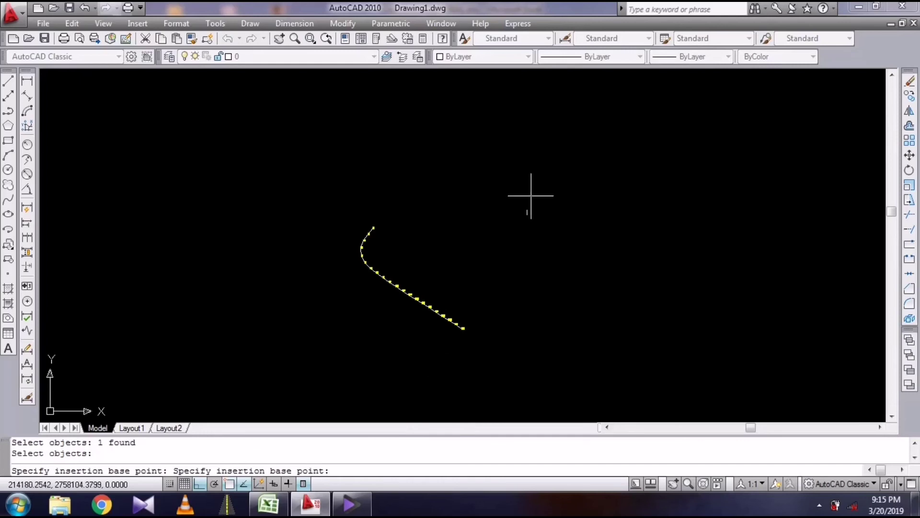
scroll(544, 216, up, 2)
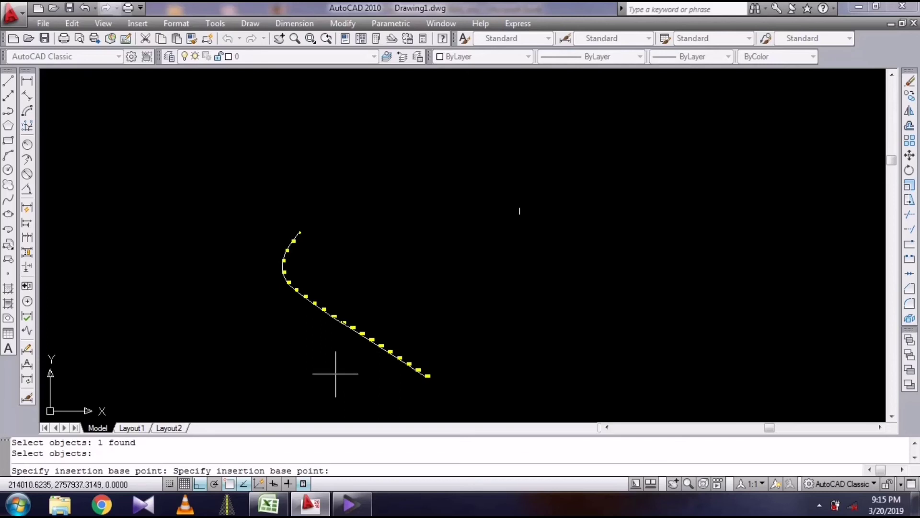
click(534, 359)
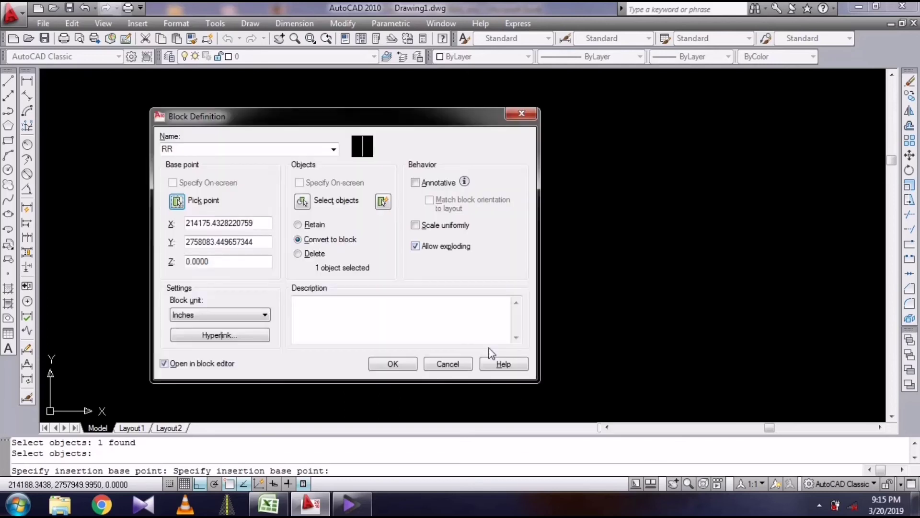
click(393, 364)
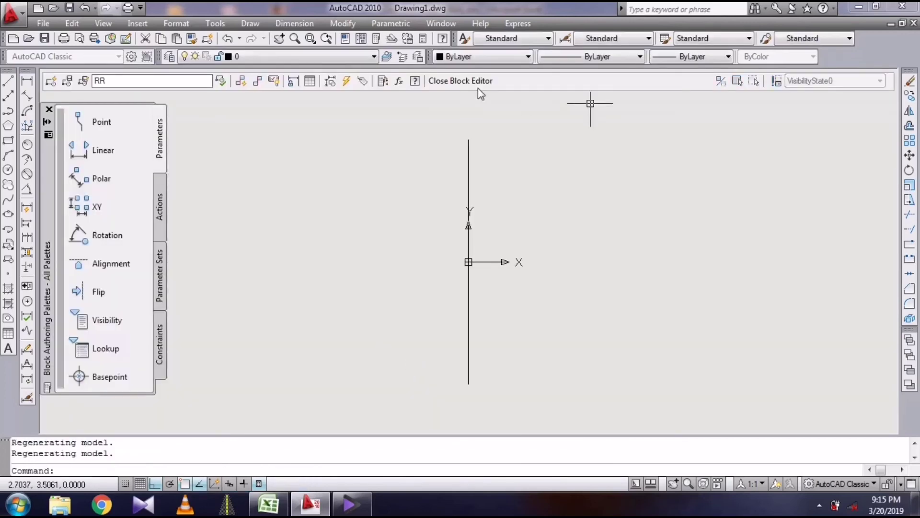
click(463, 81)
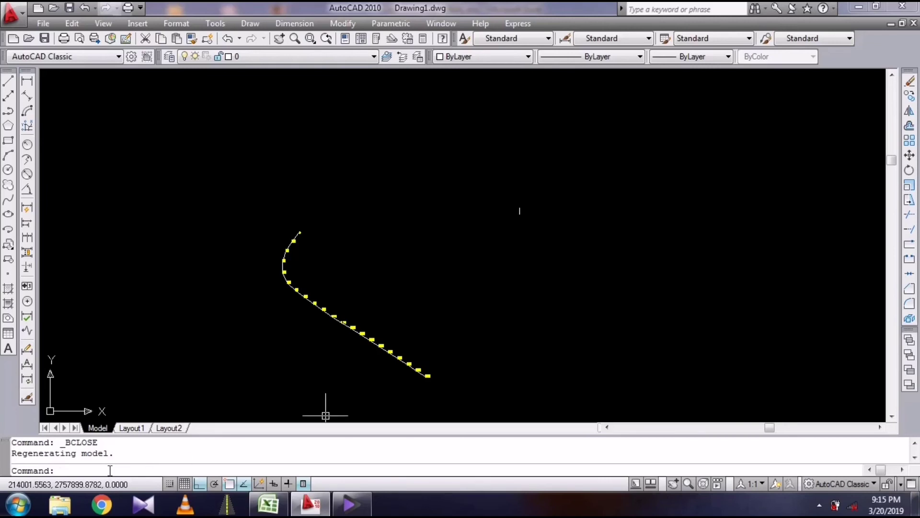
text(ME)
key(Return)
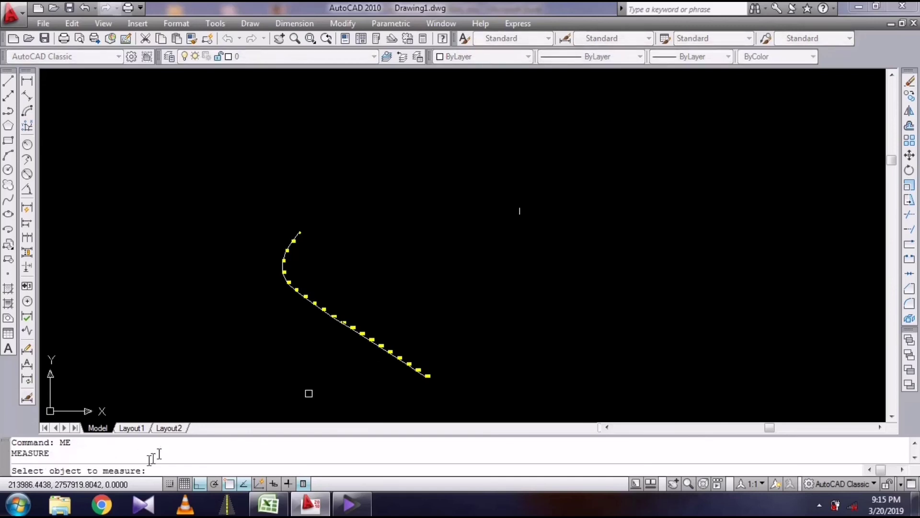
- Measure the alignment, placing aligned RR blocks every 10 units
scroll(372, 335, up, 4)
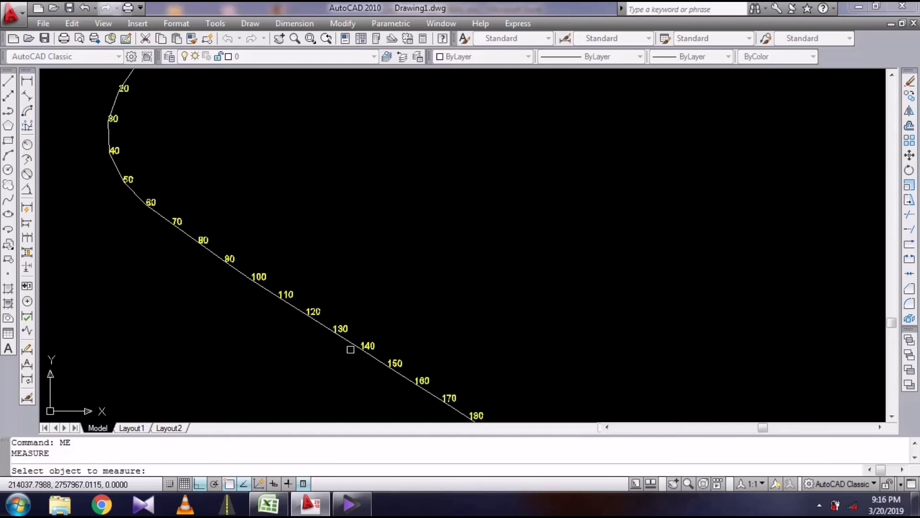
click(350, 341)
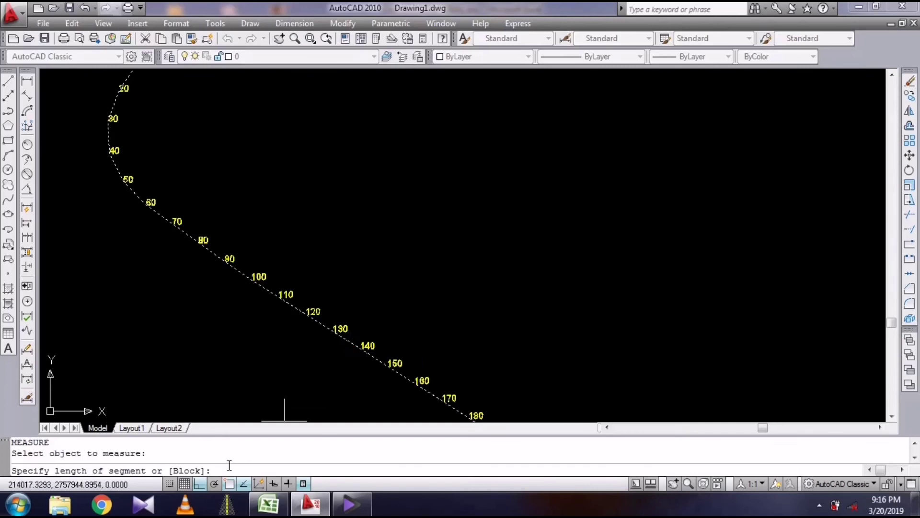
text(B)
key(Return)
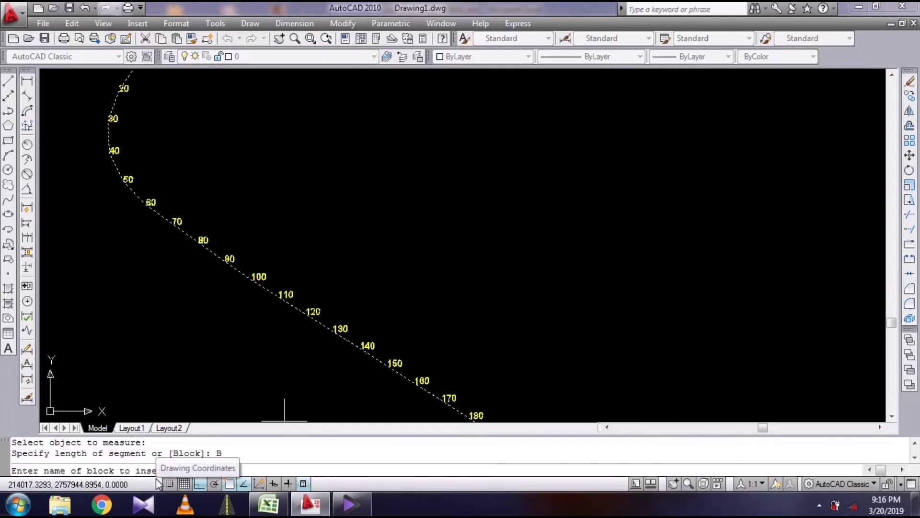
text(RR)
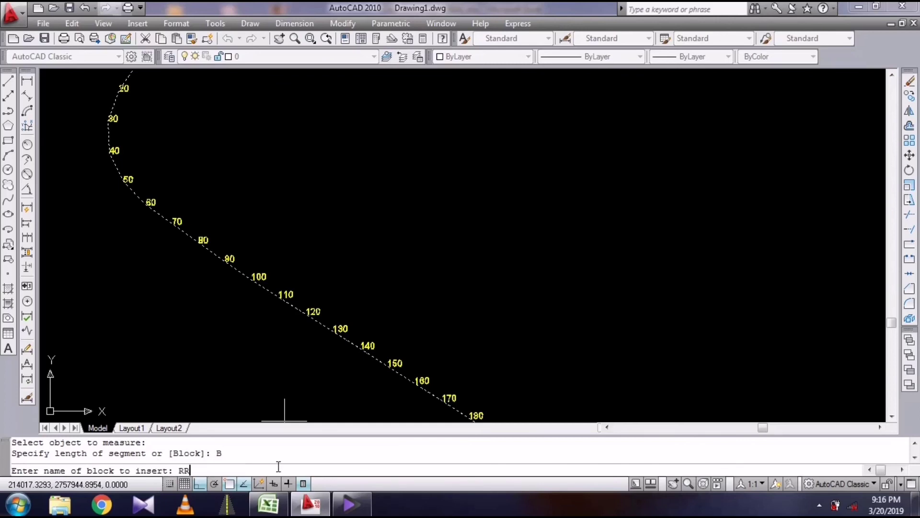
key(Return)
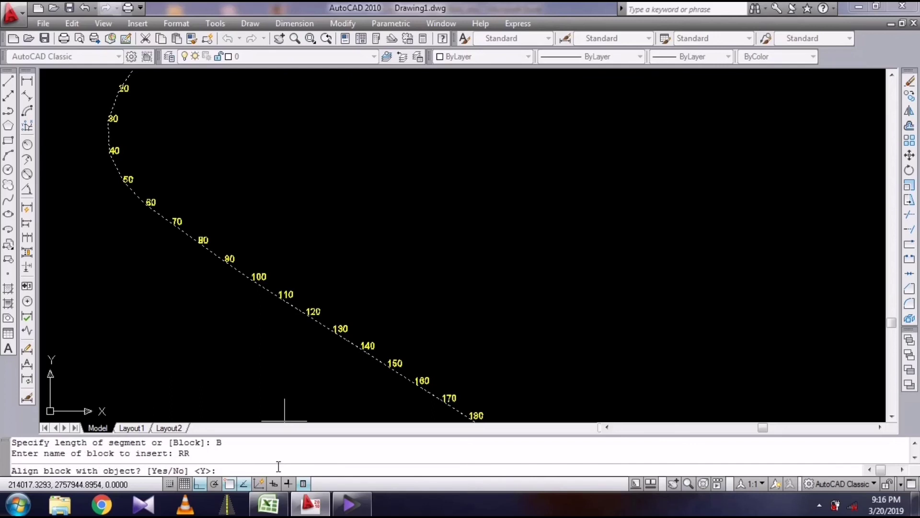
text(Y)
key(Return)
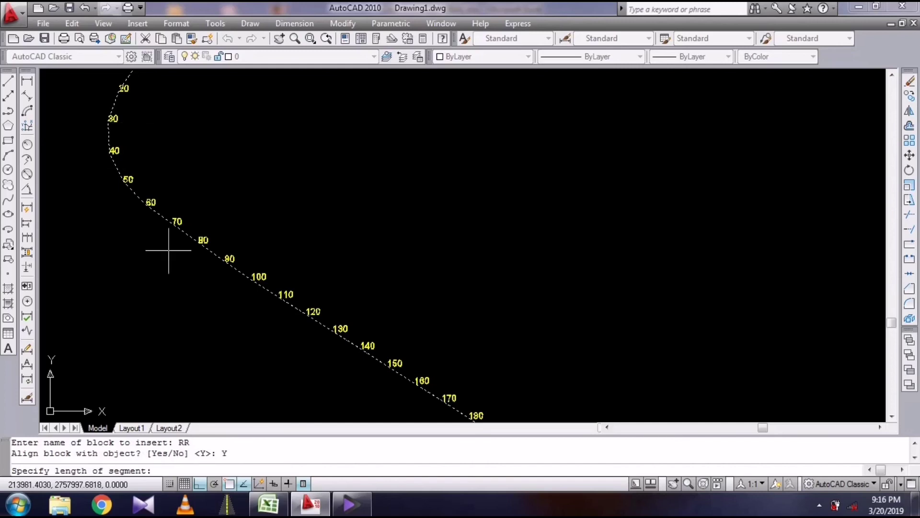
text(10)
key(Return)
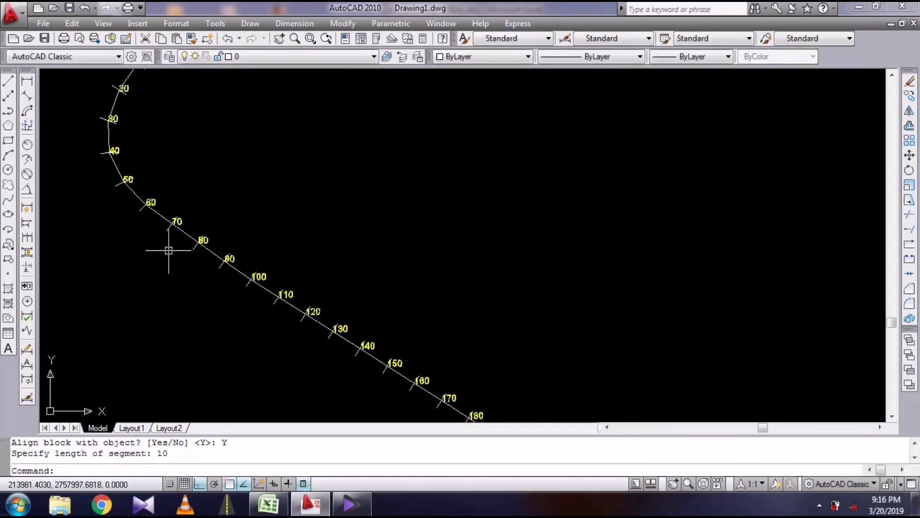
- Zoom and pan along labels 0–200 to inspect the tick block at station 190
middle_drag(169, 250, 435, 286)
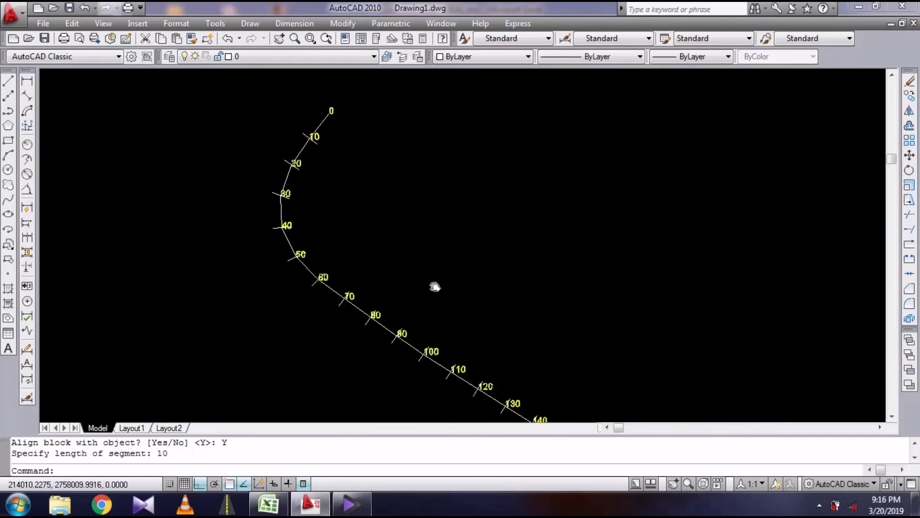
middle_drag(362, 154, 415, 188)
scroll(365, 216, up, 3)
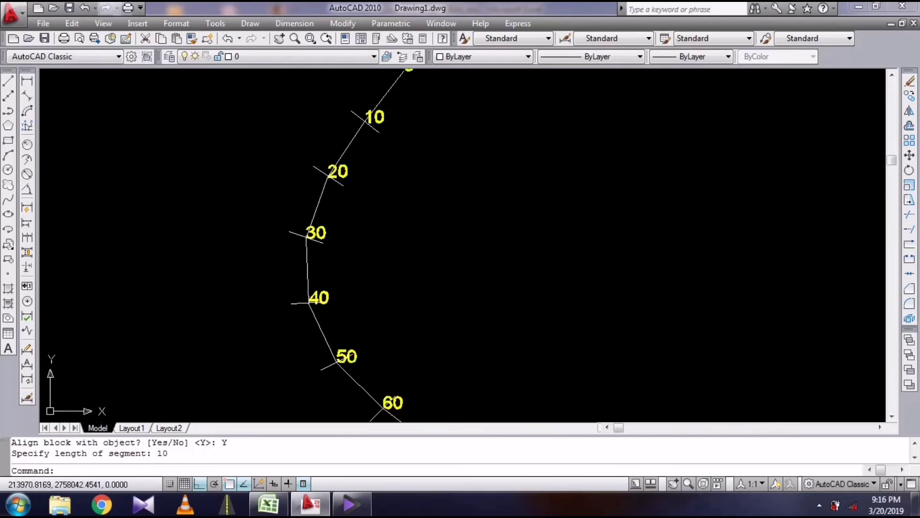
scroll(337, 192, down, 3)
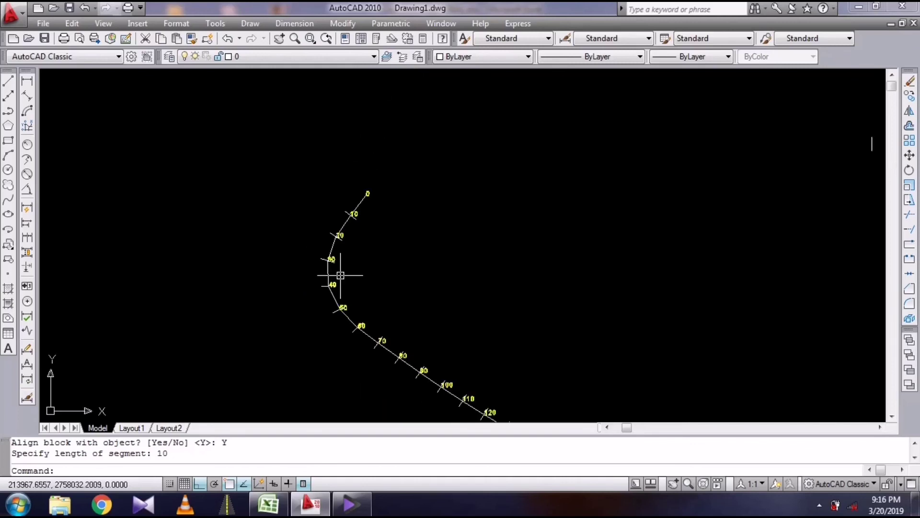
scroll(457, 300, down, 1)
middle_drag(457, 300, 372, 249)
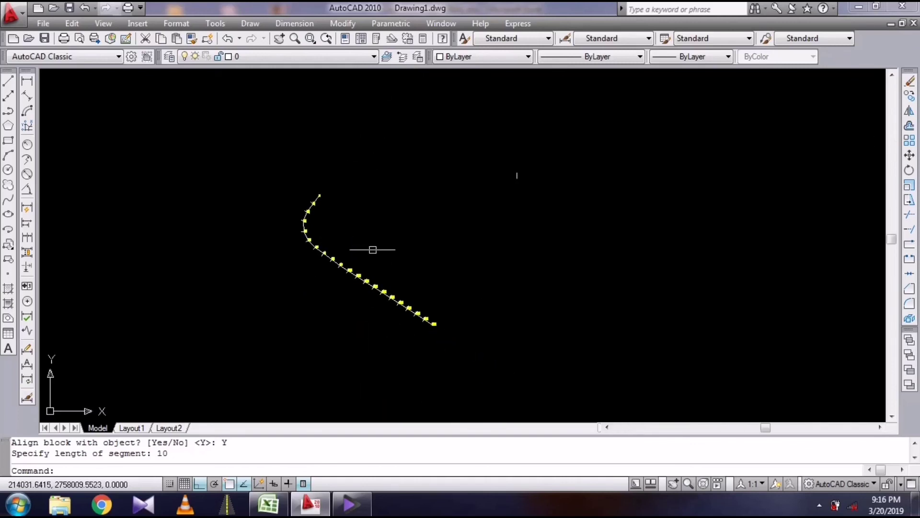
scroll(411, 294, up, 3)
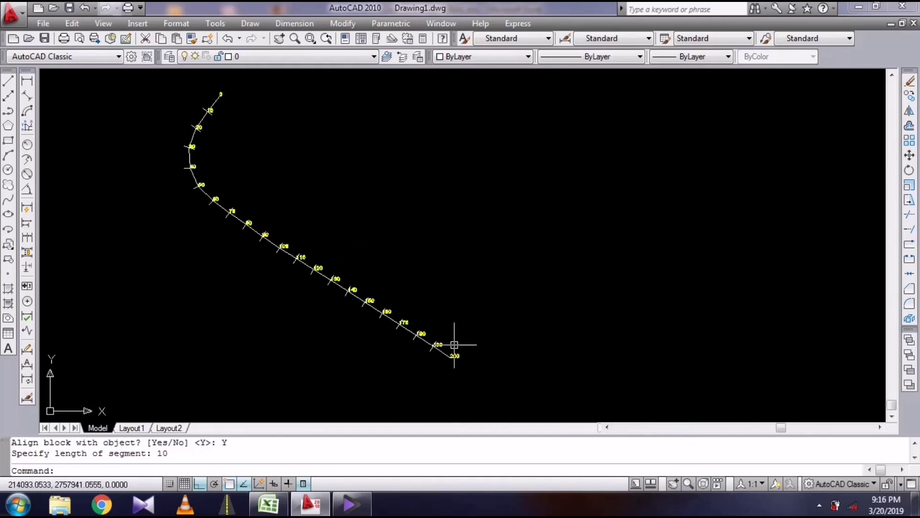
middle_drag(448, 319, 444, 300)
scroll(437, 329, up, 3)
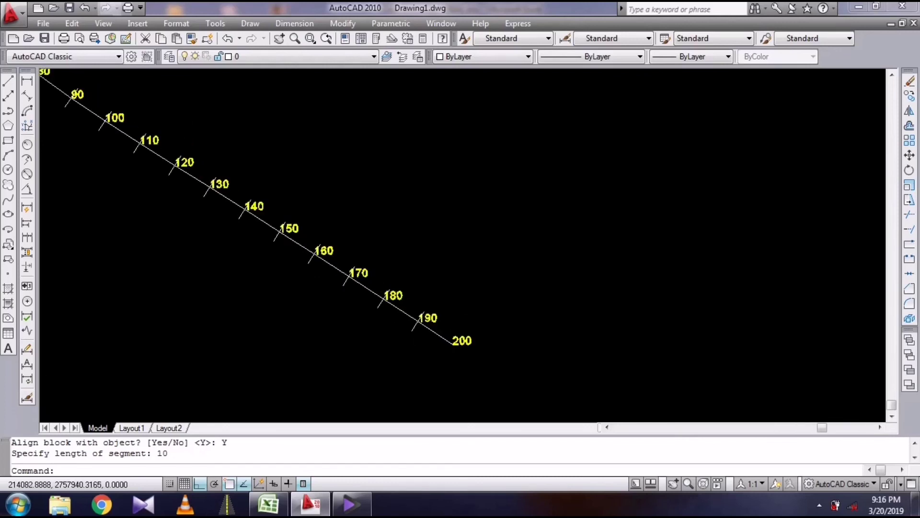
scroll(417, 317, up, 3)
scroll(419, 323, up, 2)
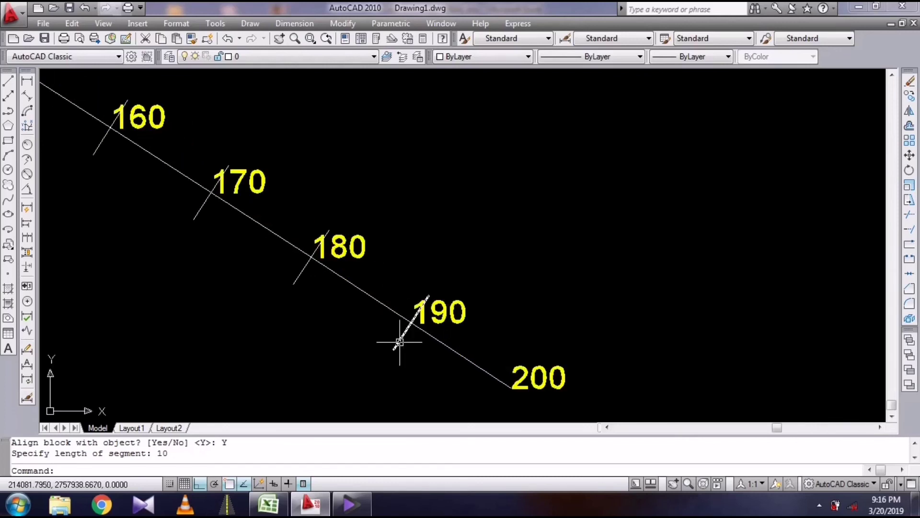
click(400, 336)
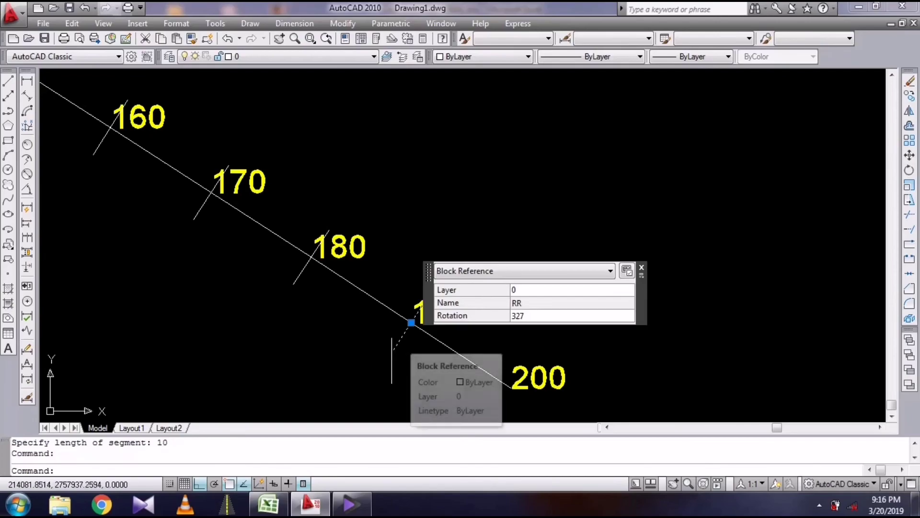